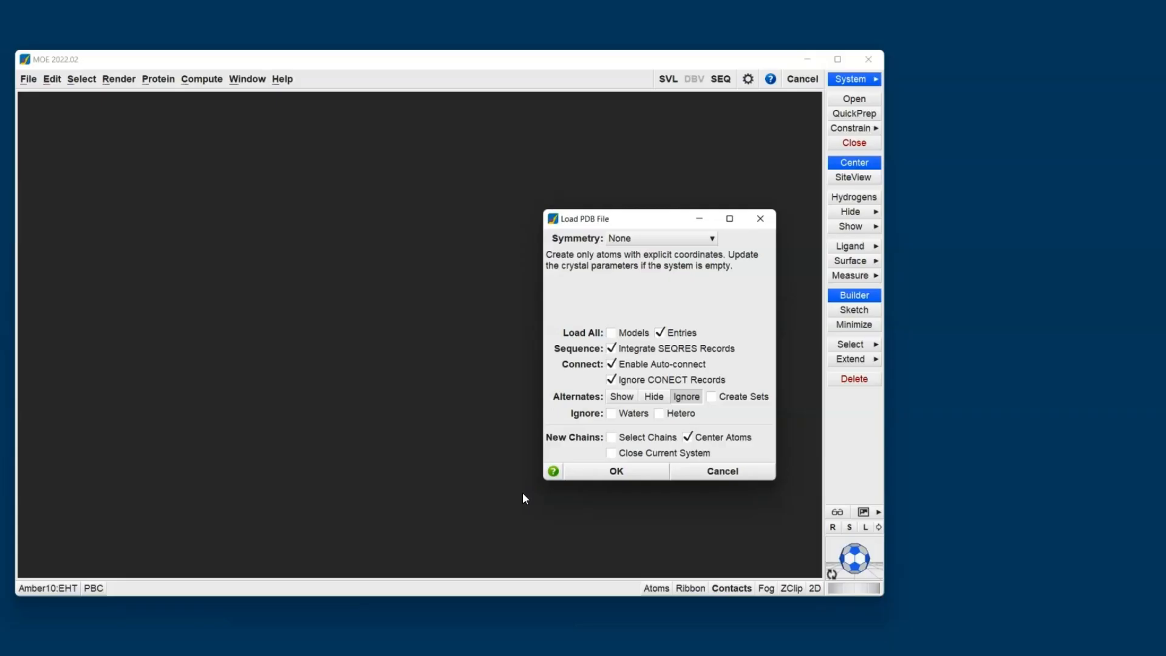
Load the PDB file without symmetry and run QuickPrep on the structure with its existing settings.
click(626, 472)
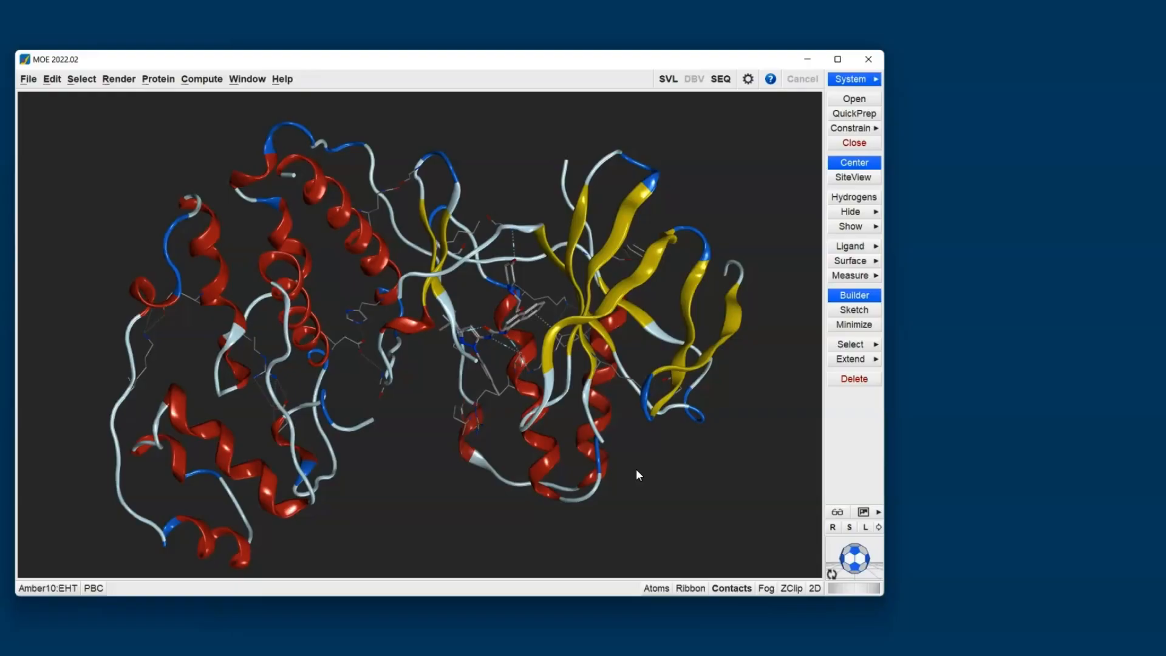
click(859, 115)
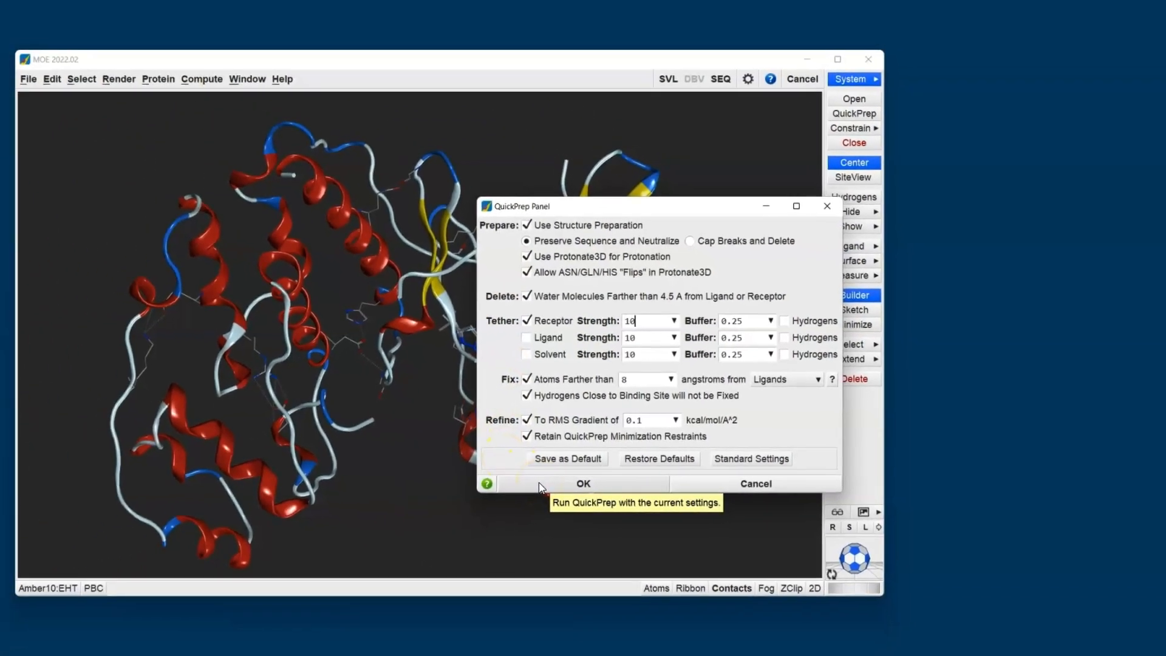
click(486, 493)
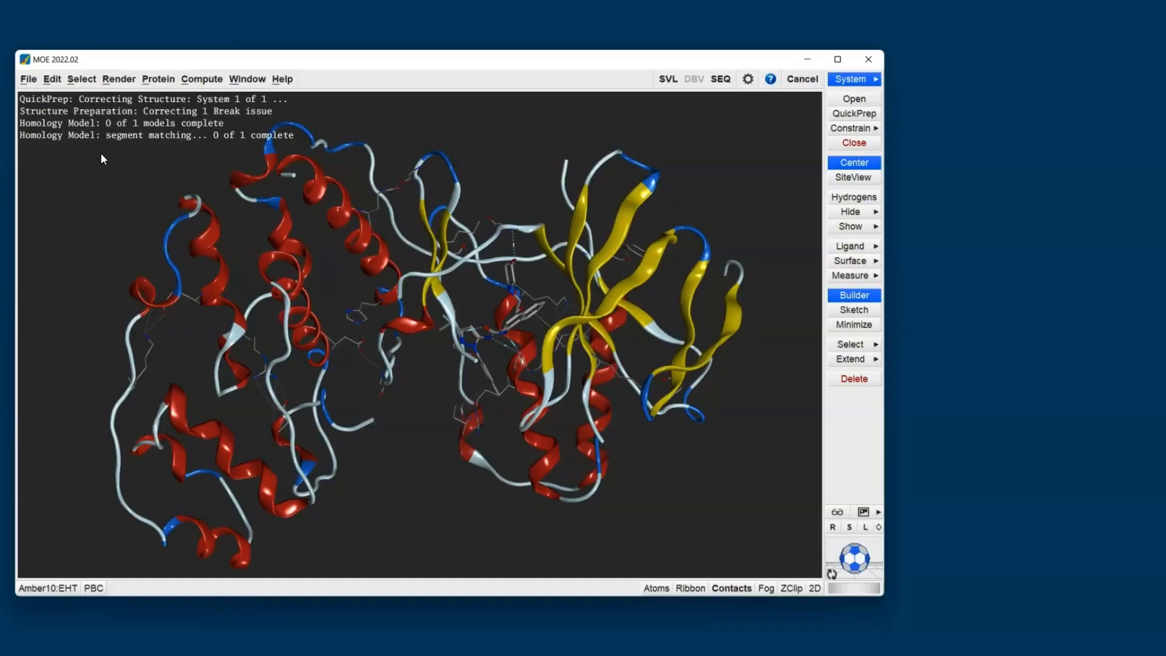
click(854, 114)
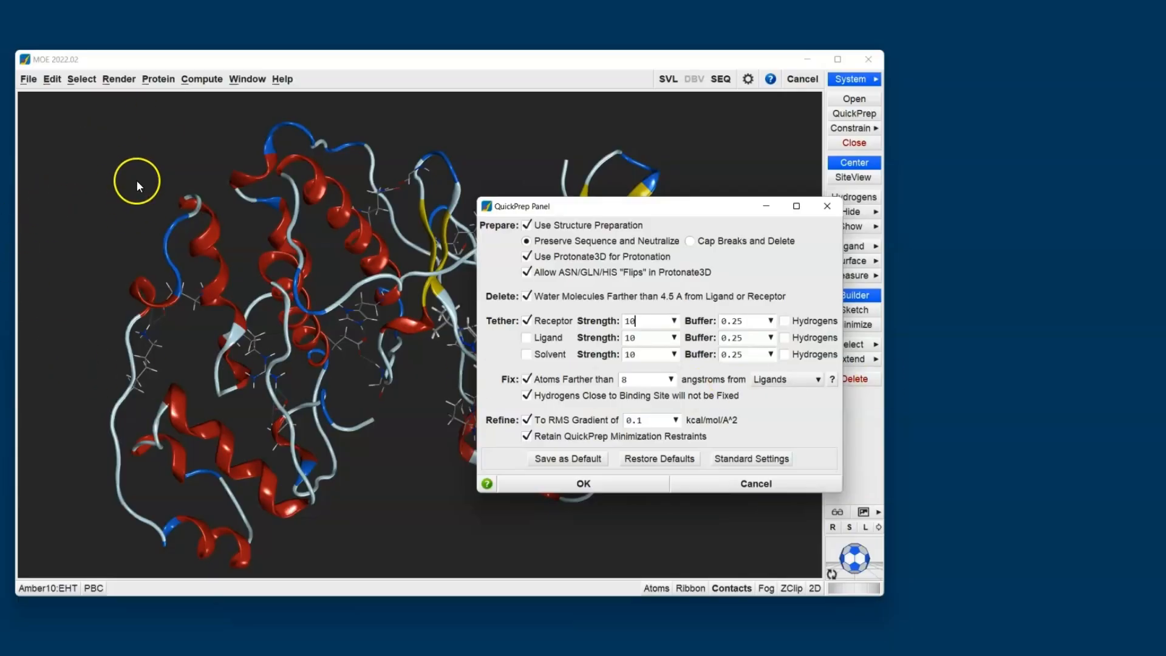
click(709, 487)
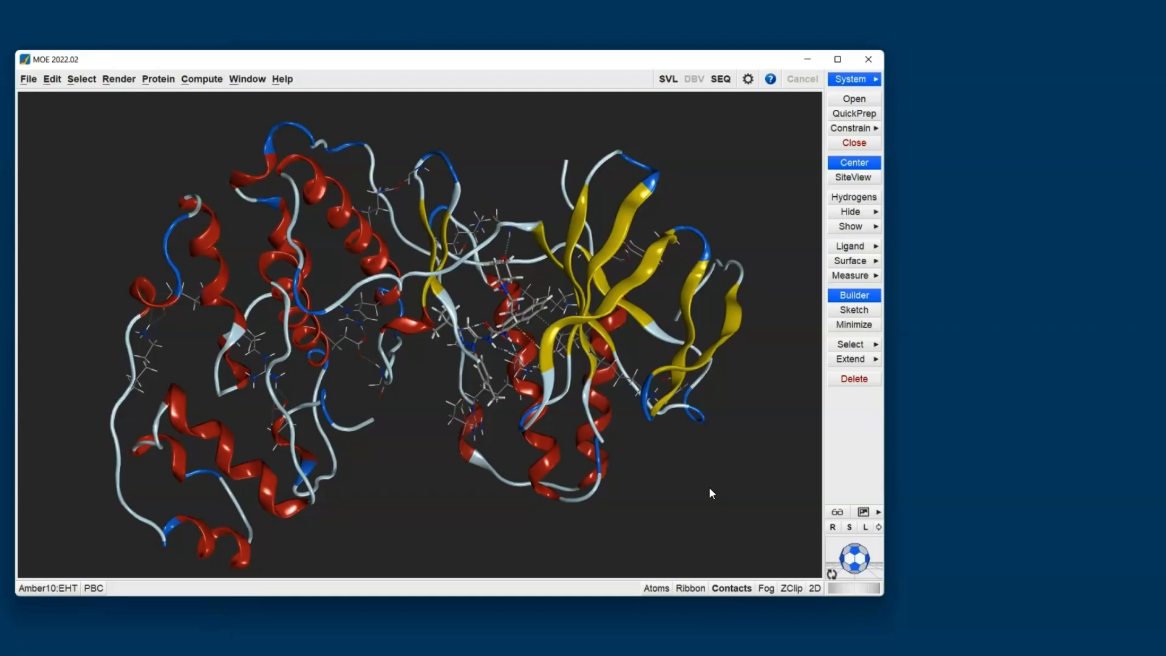
Focus the view on the ligand binding site and show the System Manager.
click(841, 178)
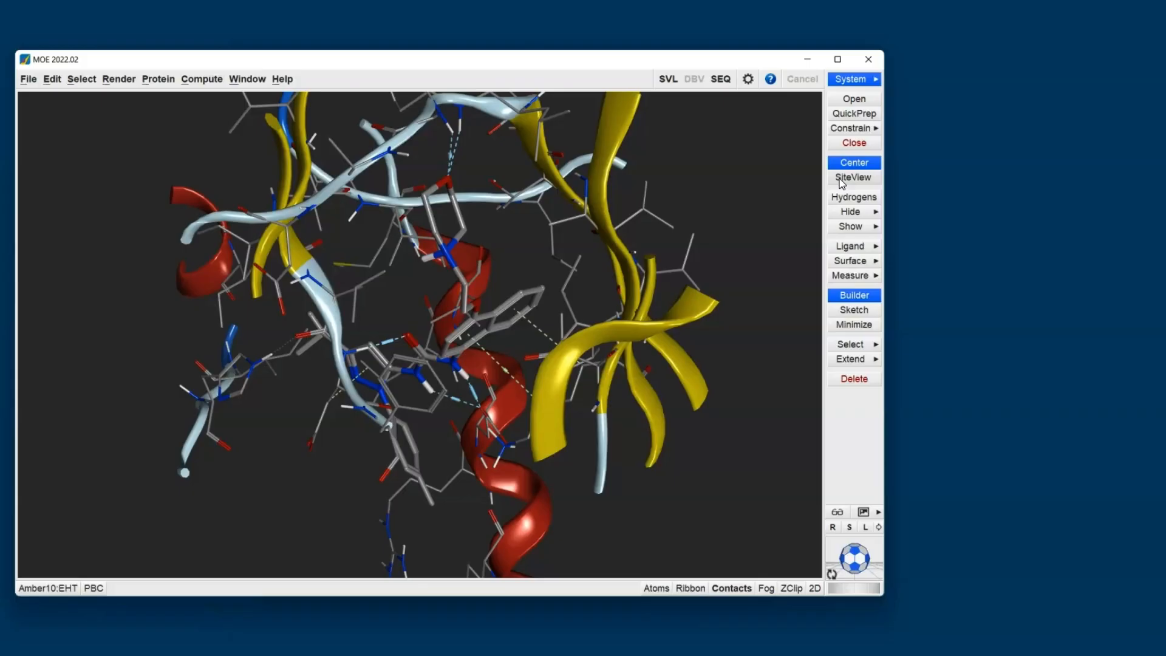
click(852, 79)
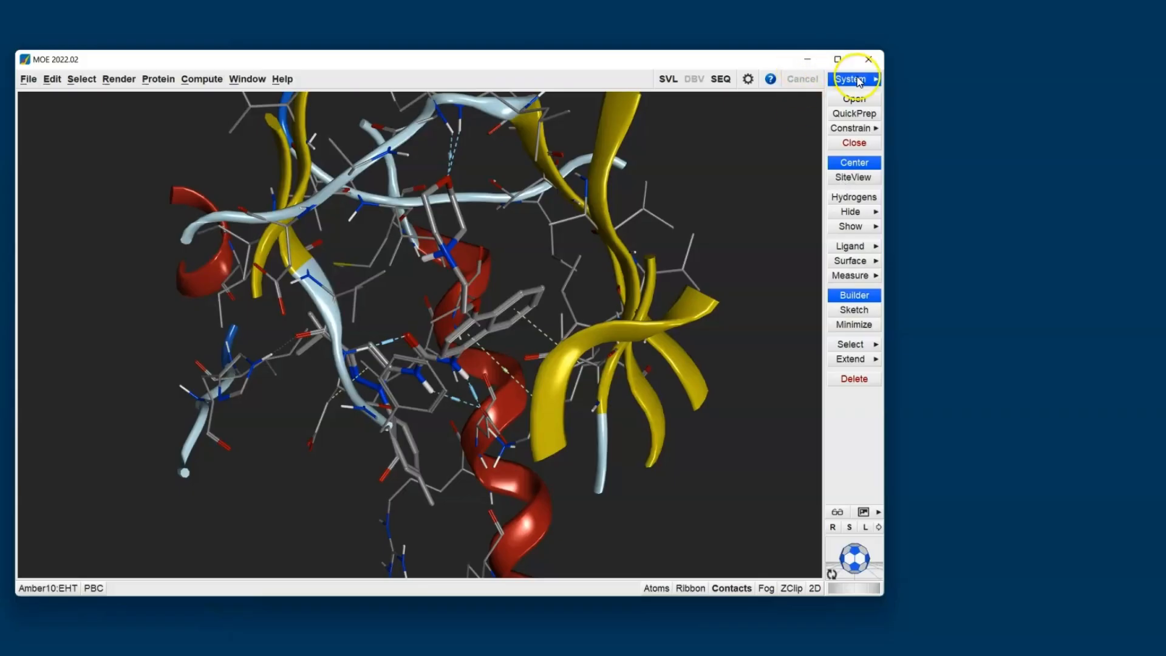
click(1119, 149)
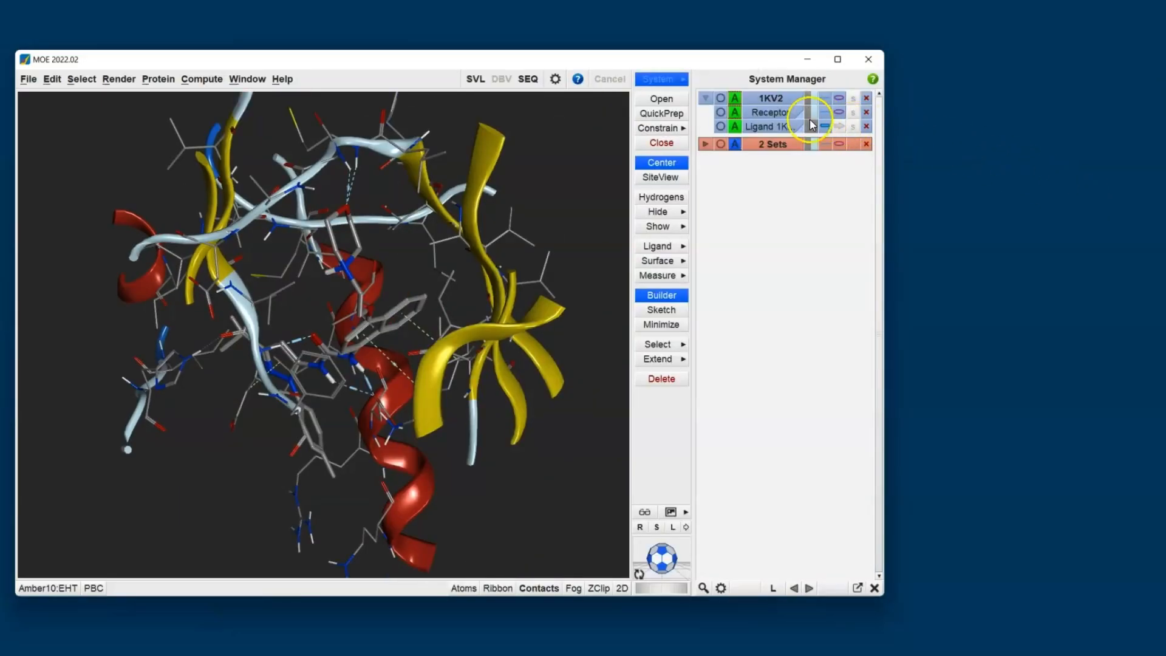
Turn off the receptor's ribbon so that only atoms are drawn in the binding site.
click(778, 115)
click(778, 115)
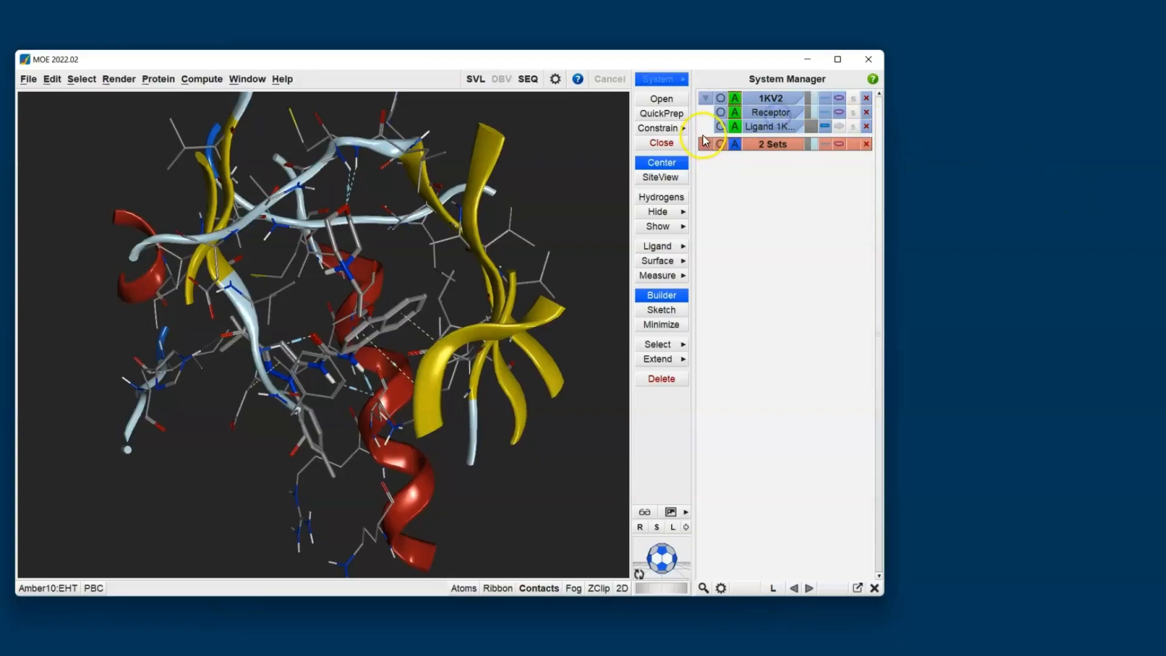
click(721, 126)
click(721, 127)
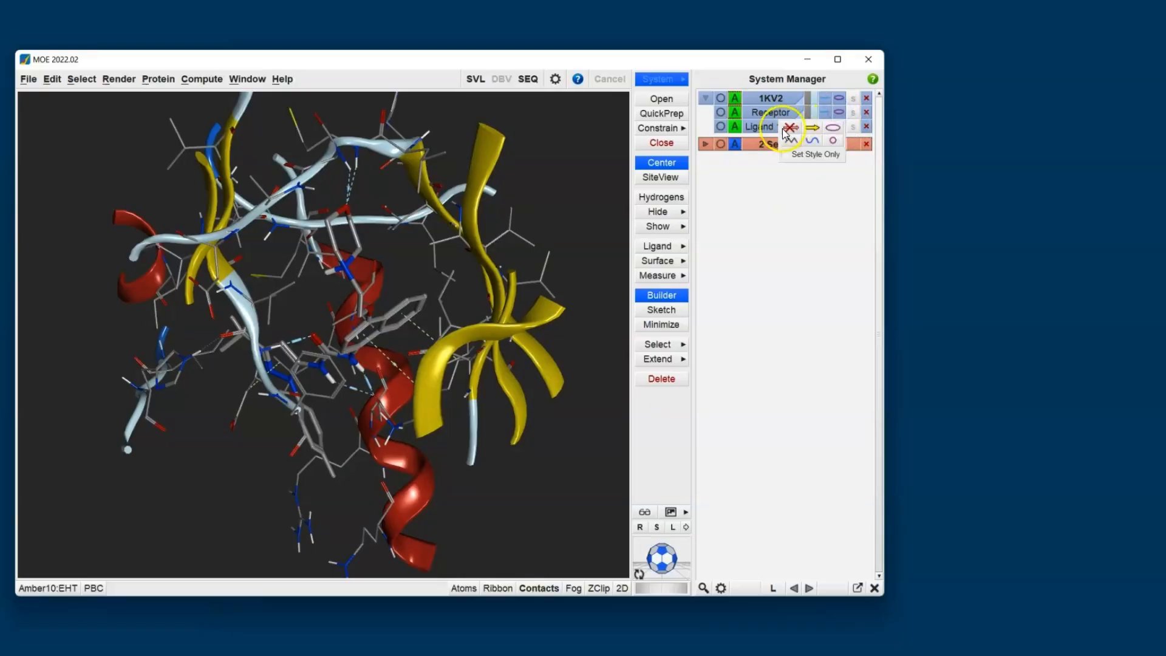
click(840, 113)
Color the ligand's carbon atoms orange to set it apart from the receptor.
click(811, 126)
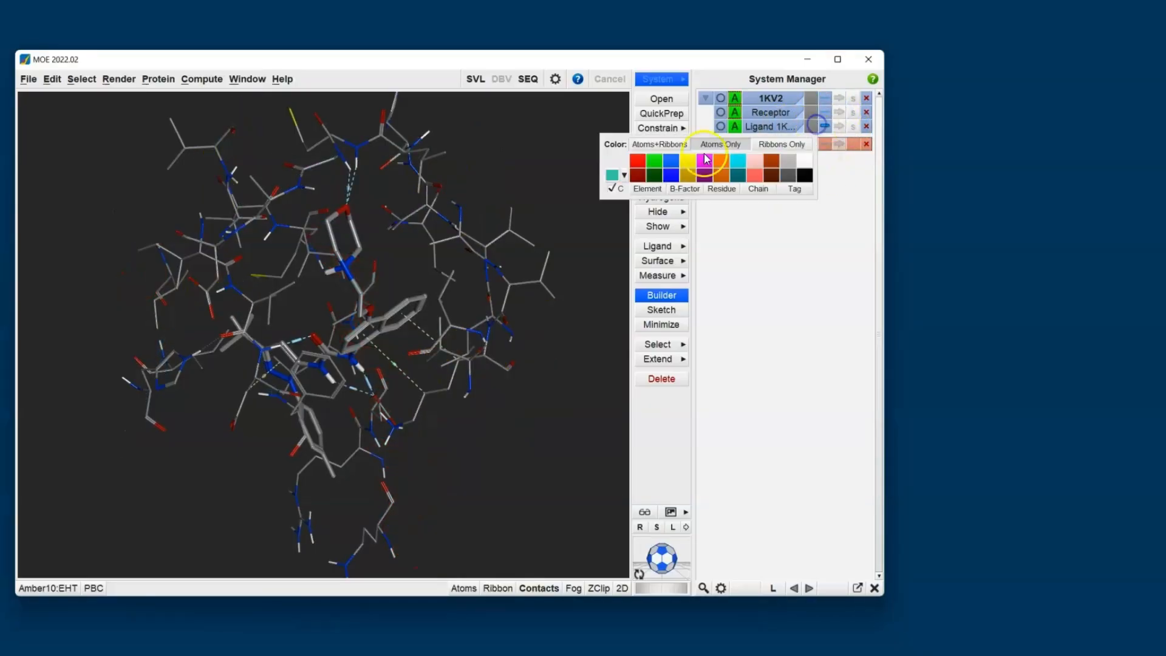
click(721, 164)
middle_drag(464, 318, 221, 63)
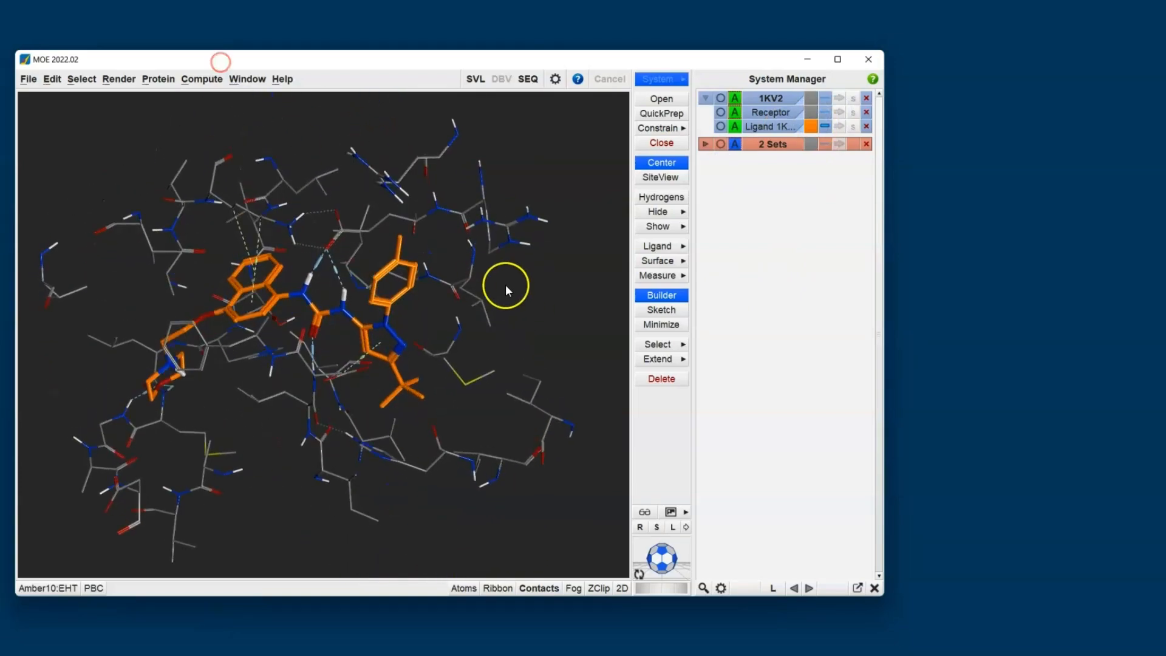
middle_drag(506, 285, 445, 282)
middle_drag(267, 333, 497, 321)
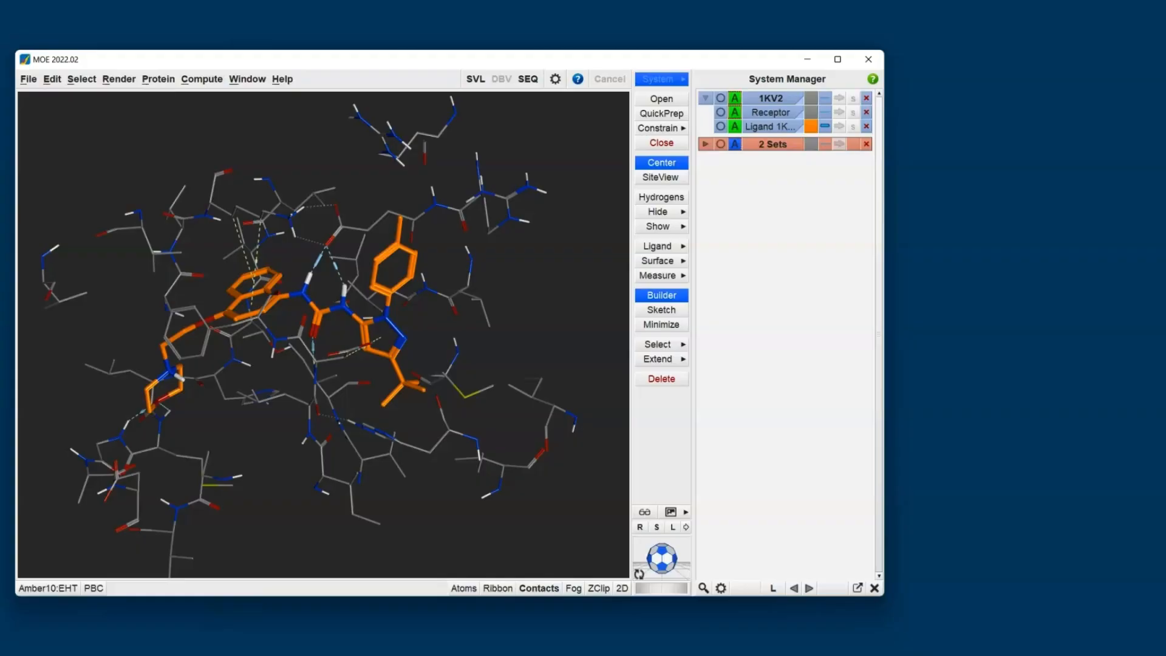
Select the ligand, display all its hydrogens, and clear the selection.
click(721, 127)
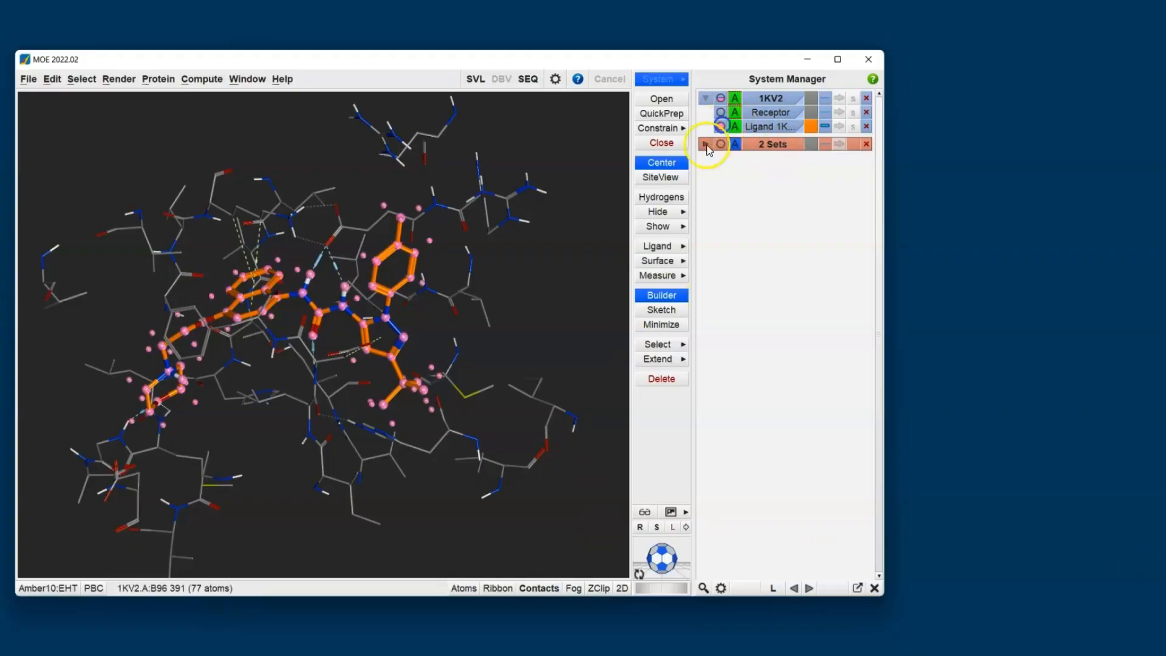
click(680, 201)
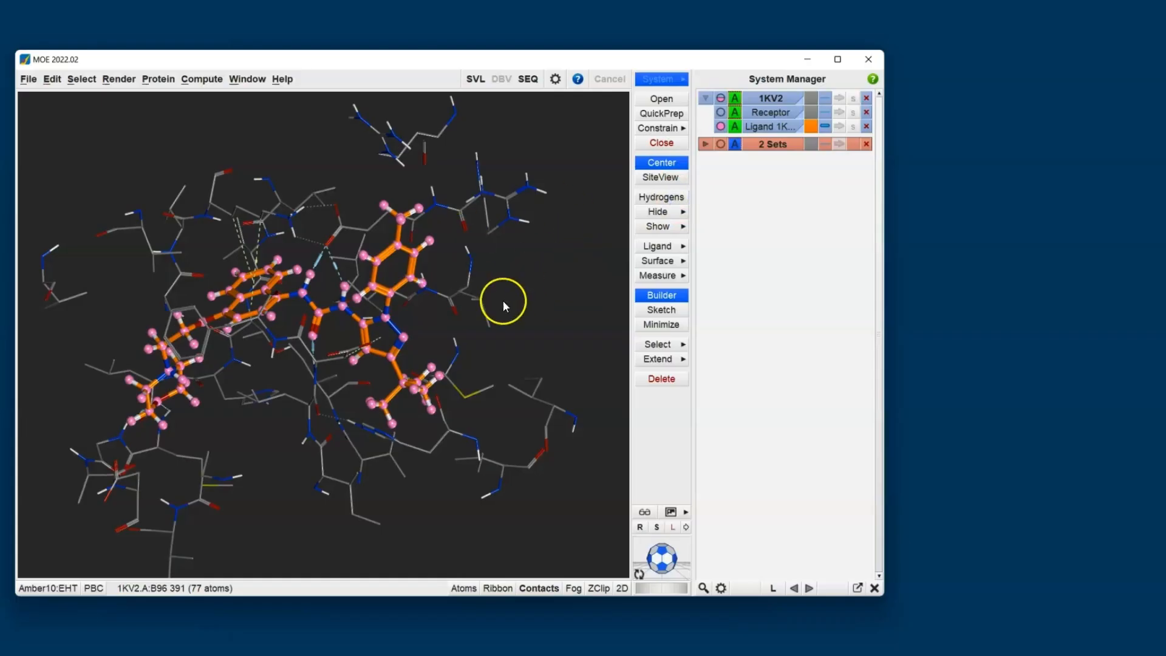
click(538, 284)
mouse_move(510, 289)
middle_down()
mouse_move(496, 311)
mouse_move(502, 299)
middle_up()
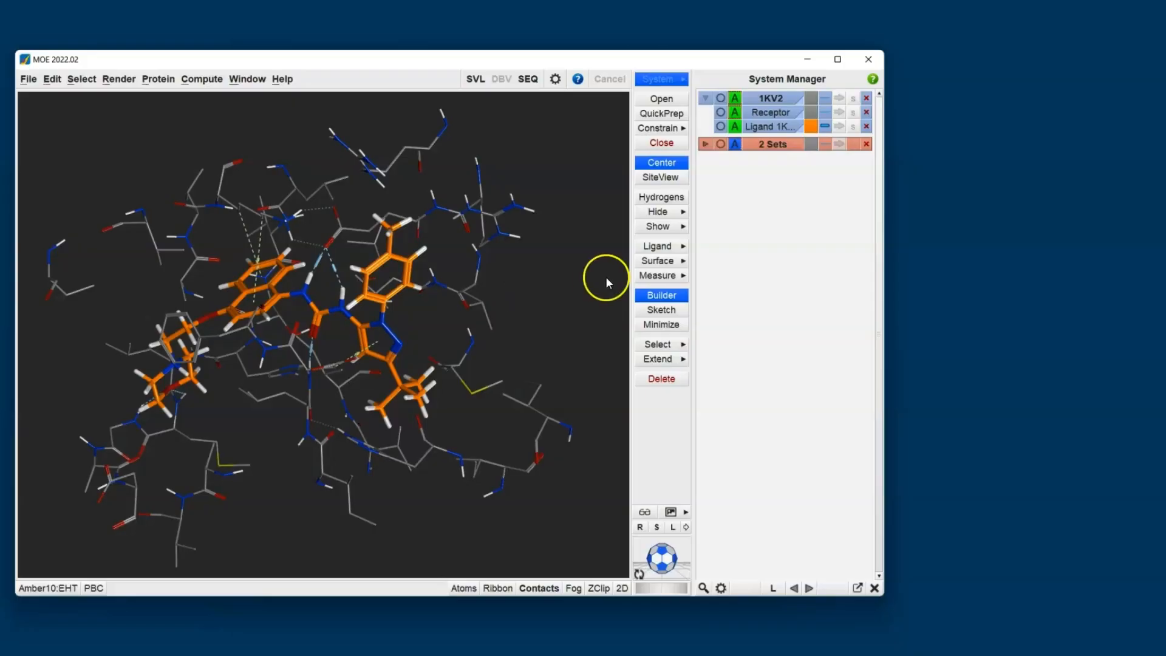
Draw the receptor surface around the ligand's binding pocket.
click(658, 260)
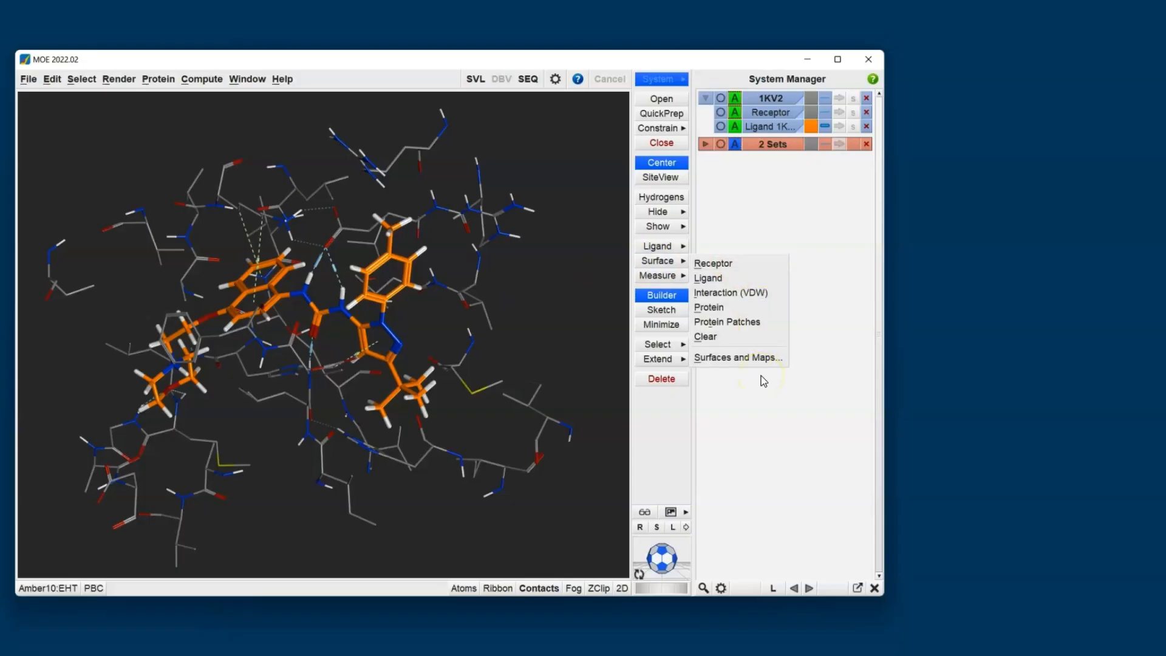
click(749, 265)
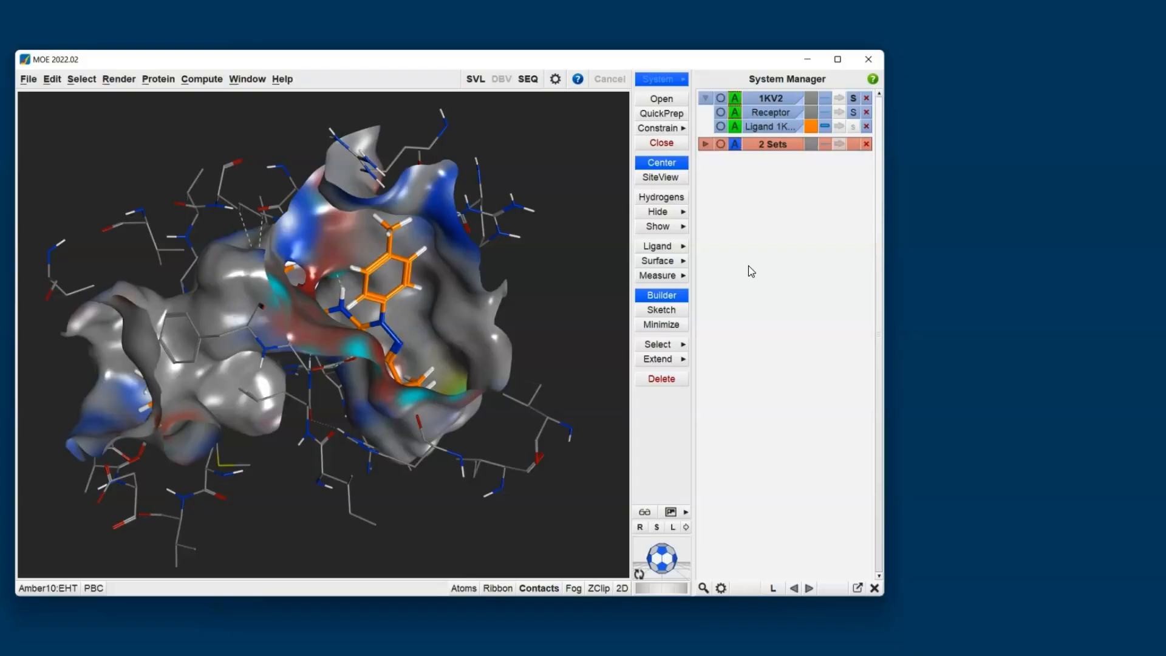
middle_drag(431, 317, 418, 261)
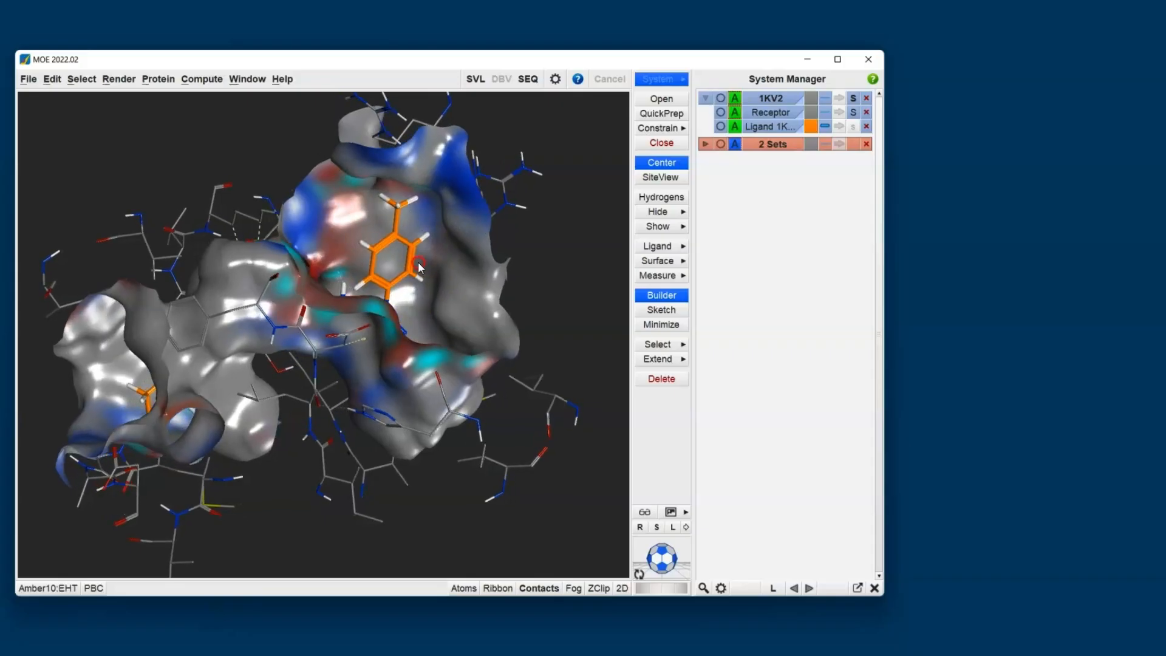
Delete the methyl carbon C25 from the ligand's phenyl ring.
mouse_move(385, 208)
middle_down()
mouse_move(410, 183)
mouse_move(377, 207)
middle_up()
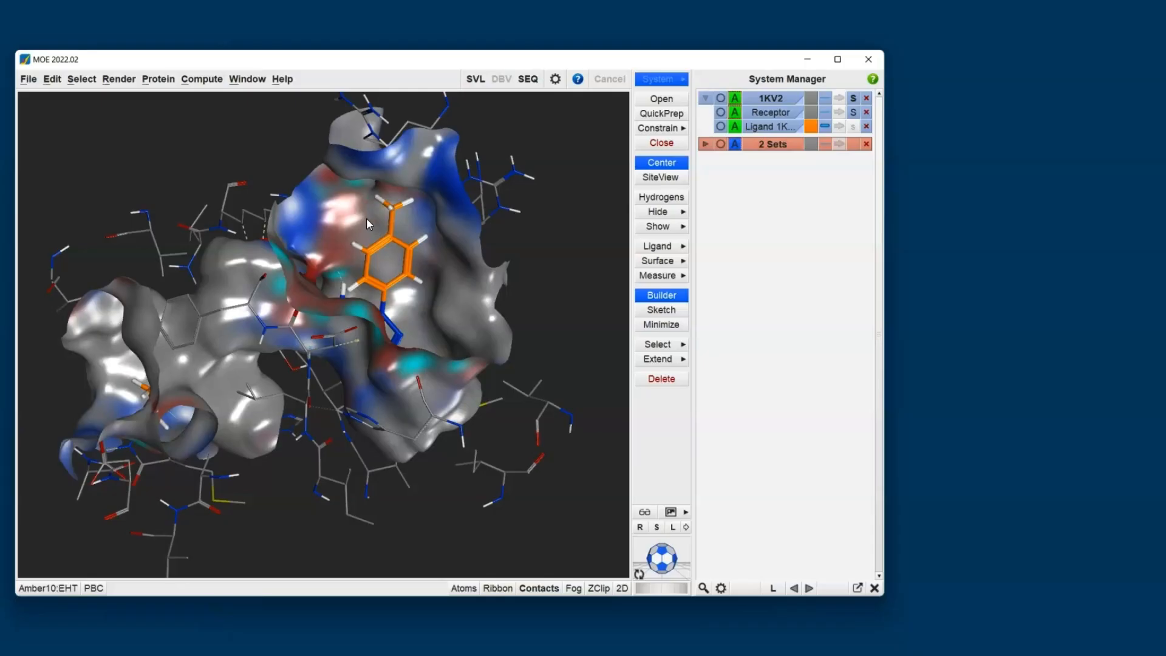
middle_drag(367, 217, 376, 220)
click(383, 214)
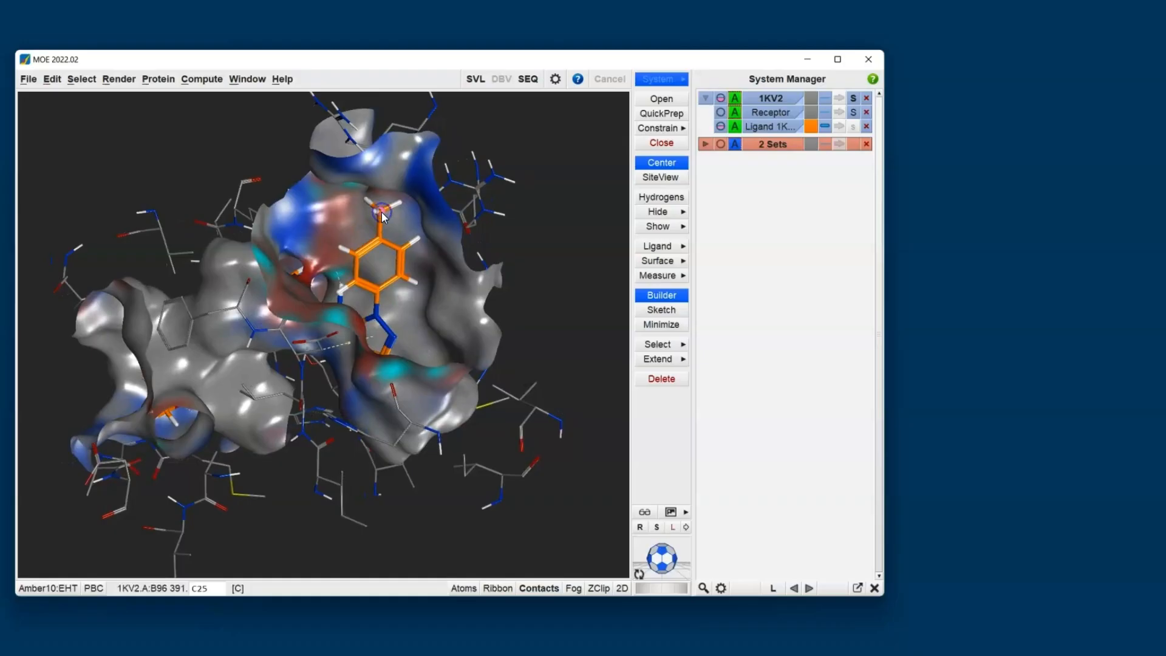
click(663, 378)
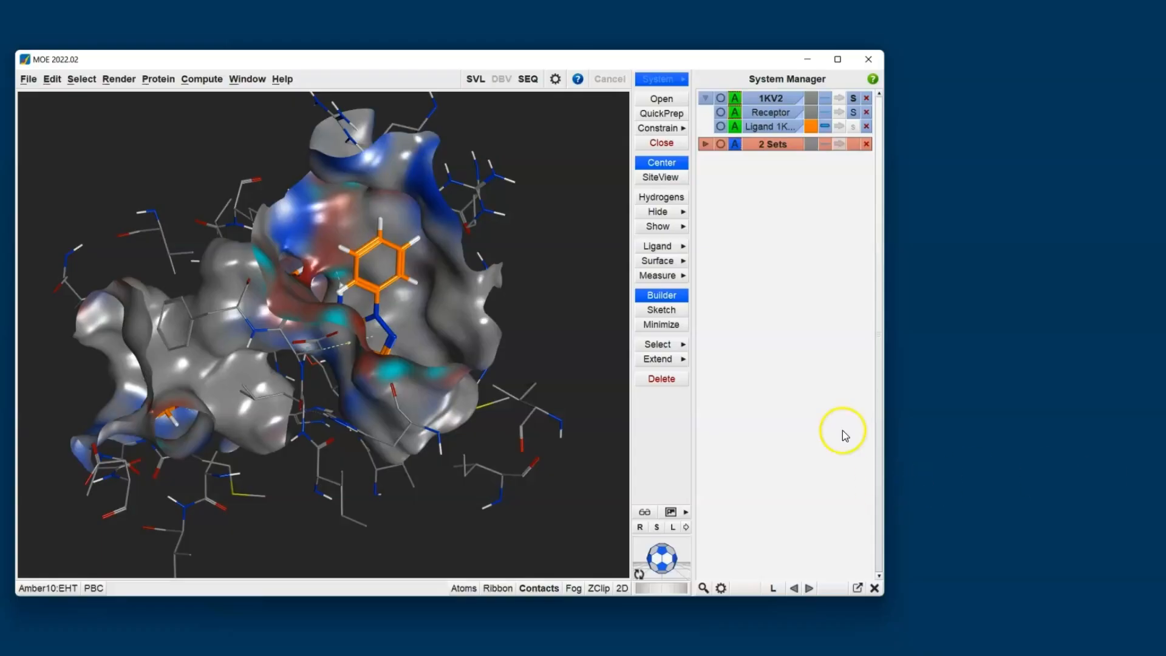
Display the ligand R-vectors on the phenyl ring inside the receptor pocket.
click(676, 247)
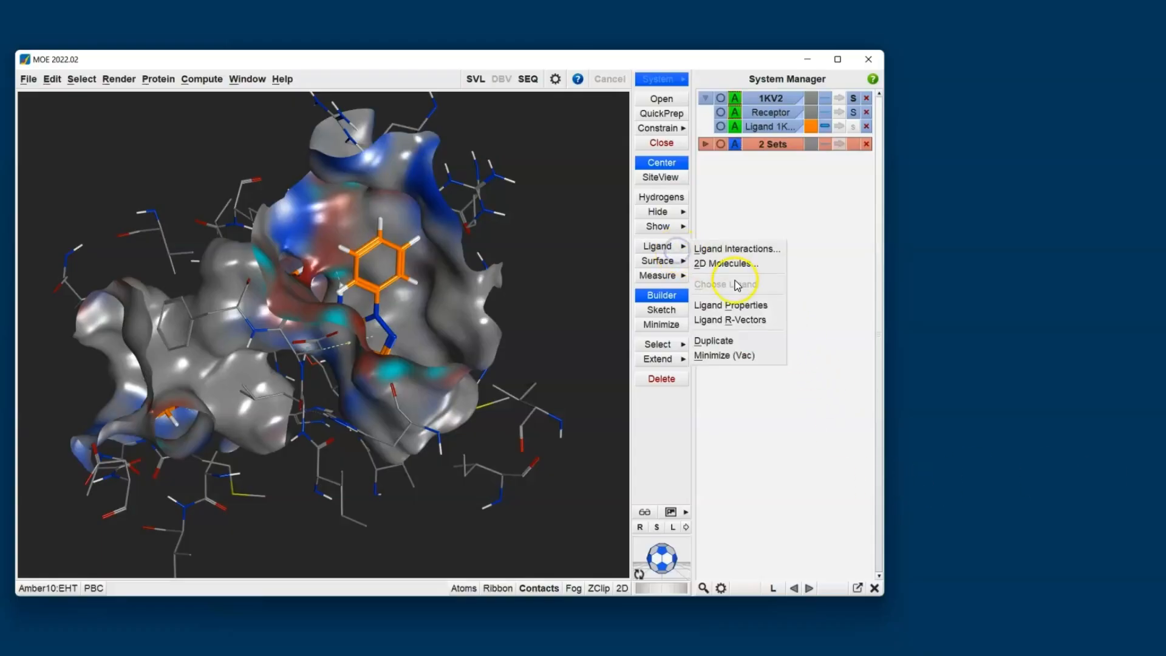
click(744, 319)
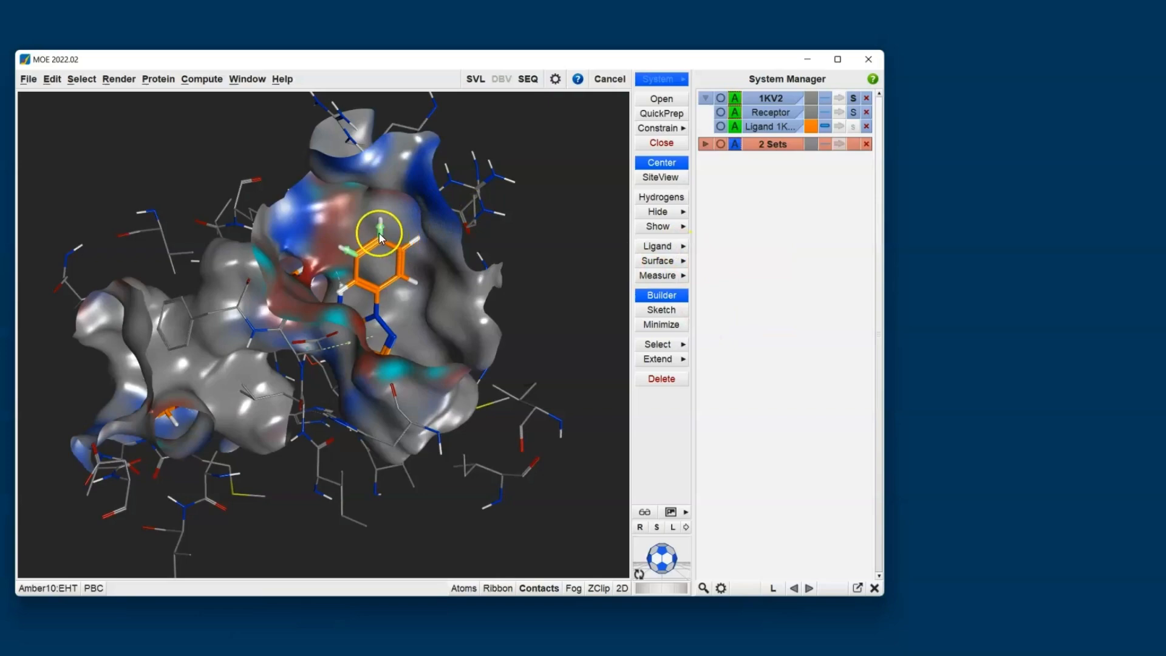
scroll(367, 241, up, 5)
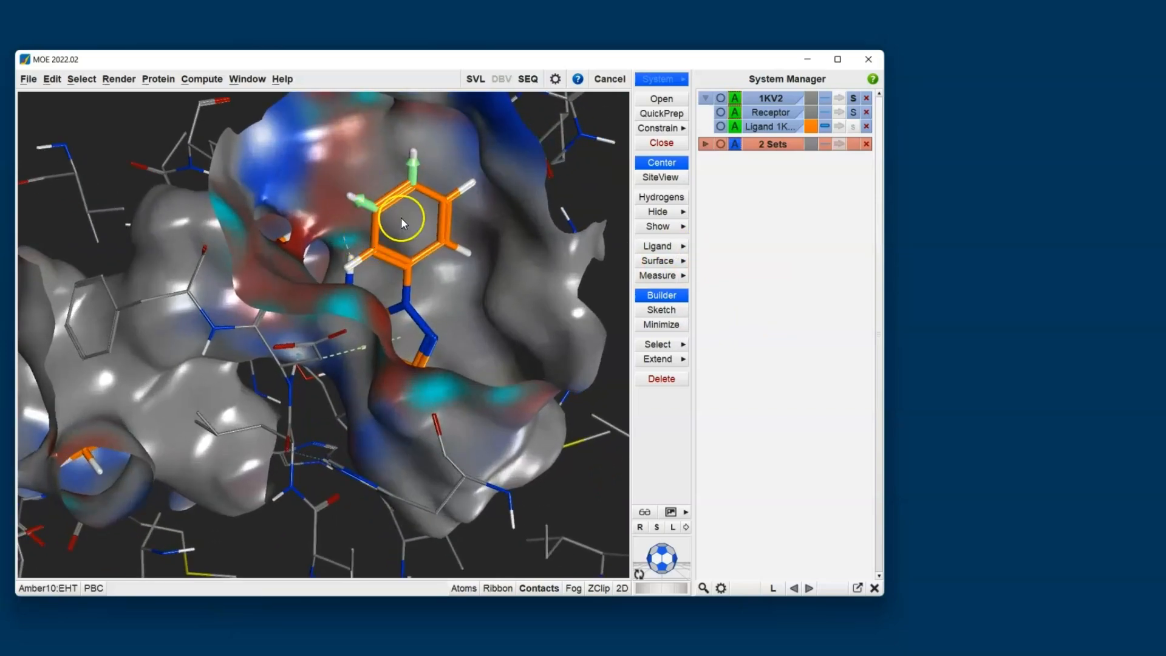
shift+middle_drag(416, 228, 386, 341)
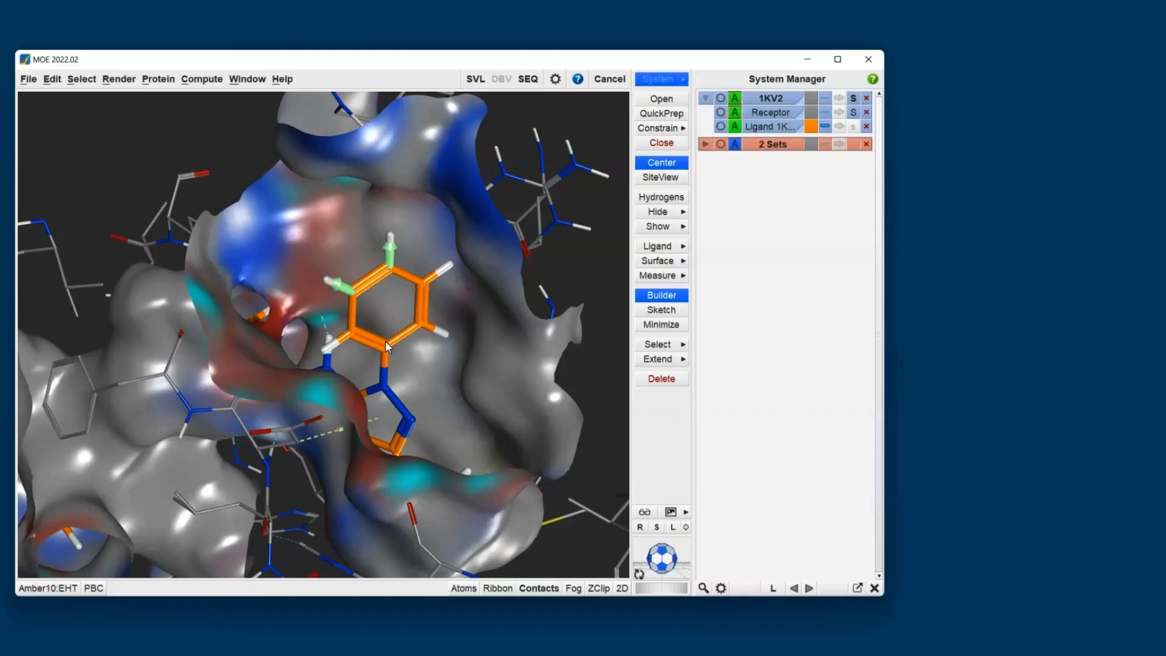
click(336, 285)
Open the Combinatorial Builder, check its ligand and receptor atom definitions, and move its dialog clear of the structure.
click(201, 78)
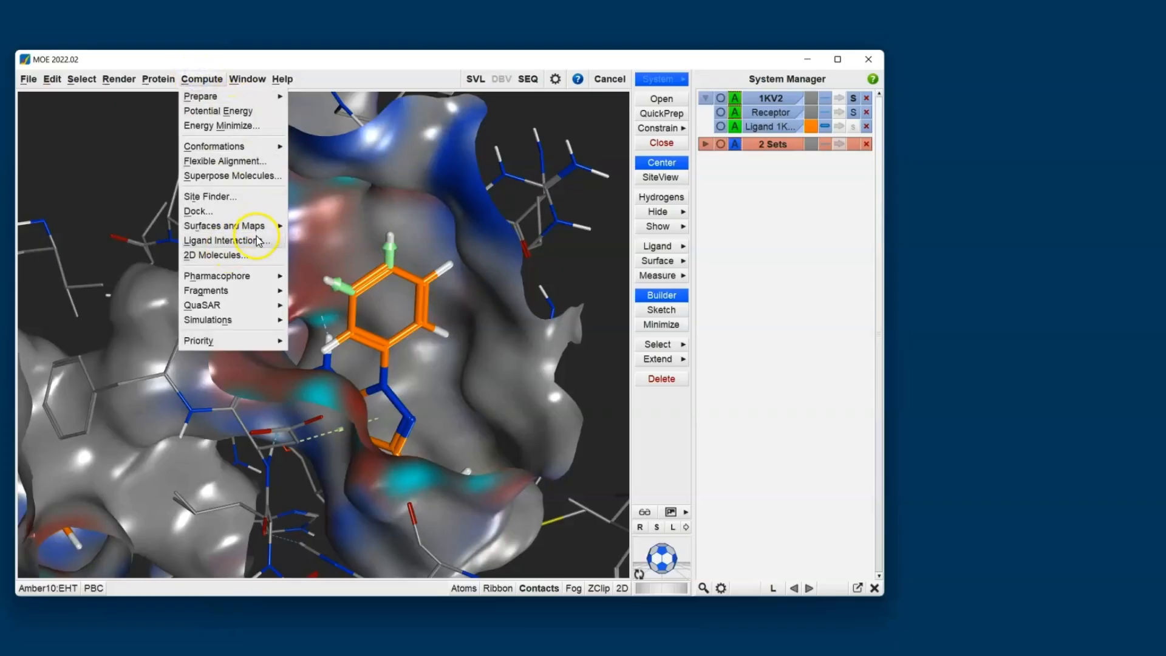
mouse_move(247, 290)
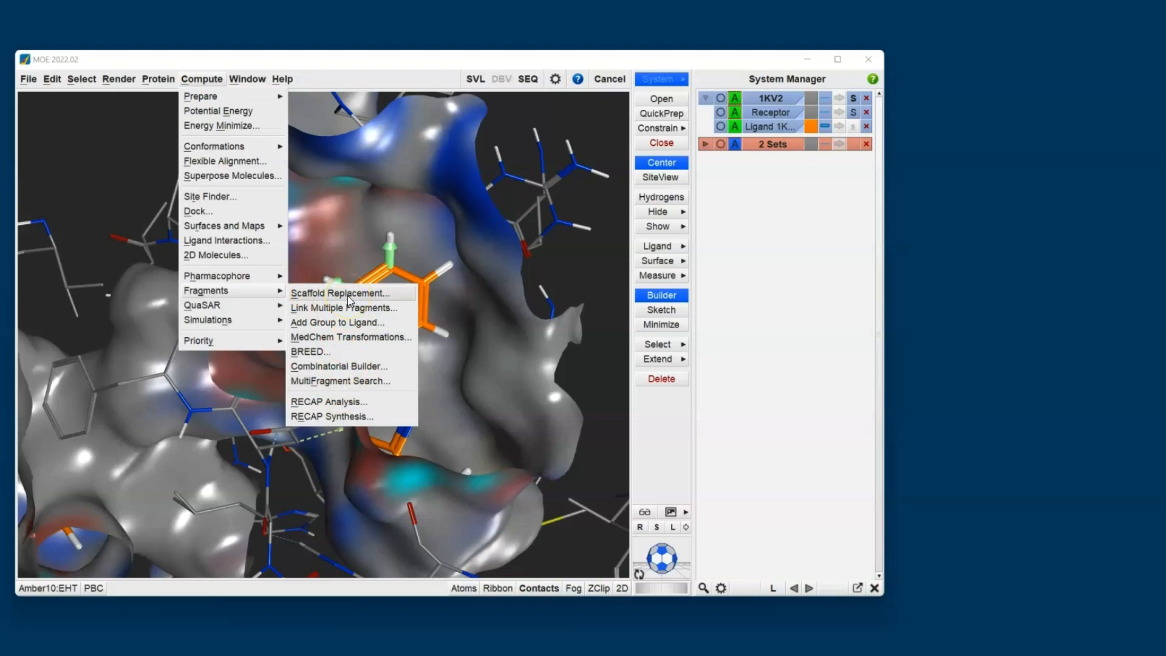
click(355, 366)
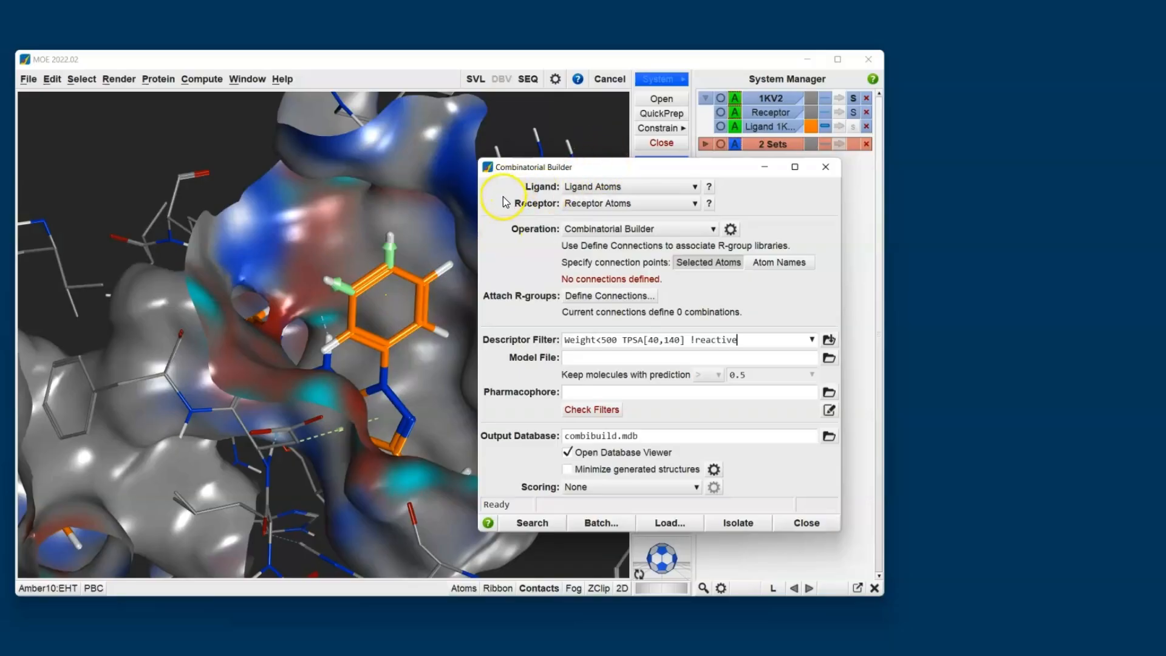
click(707, 188)
click(709, 204)
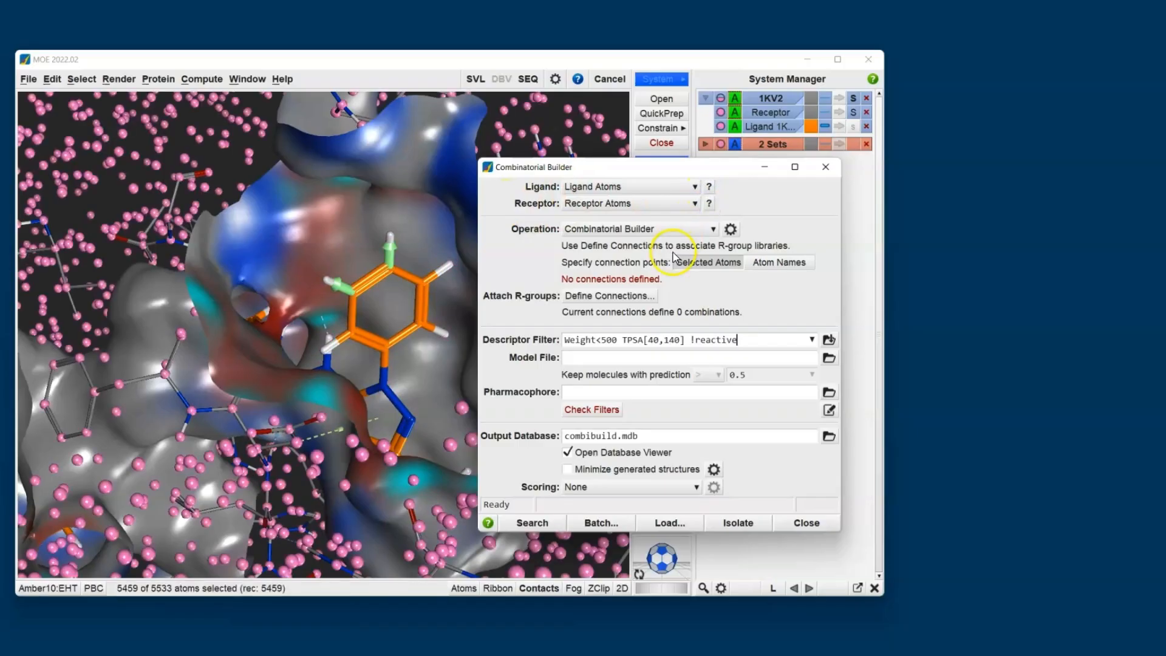
click(638, 231)
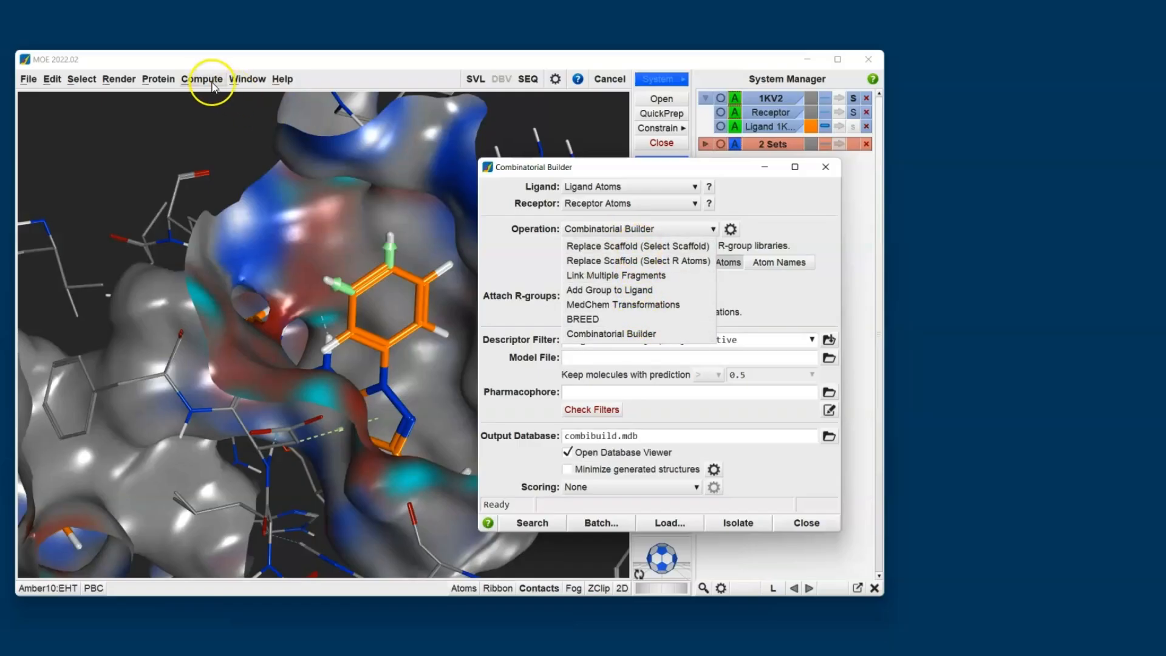
click(525, 268)
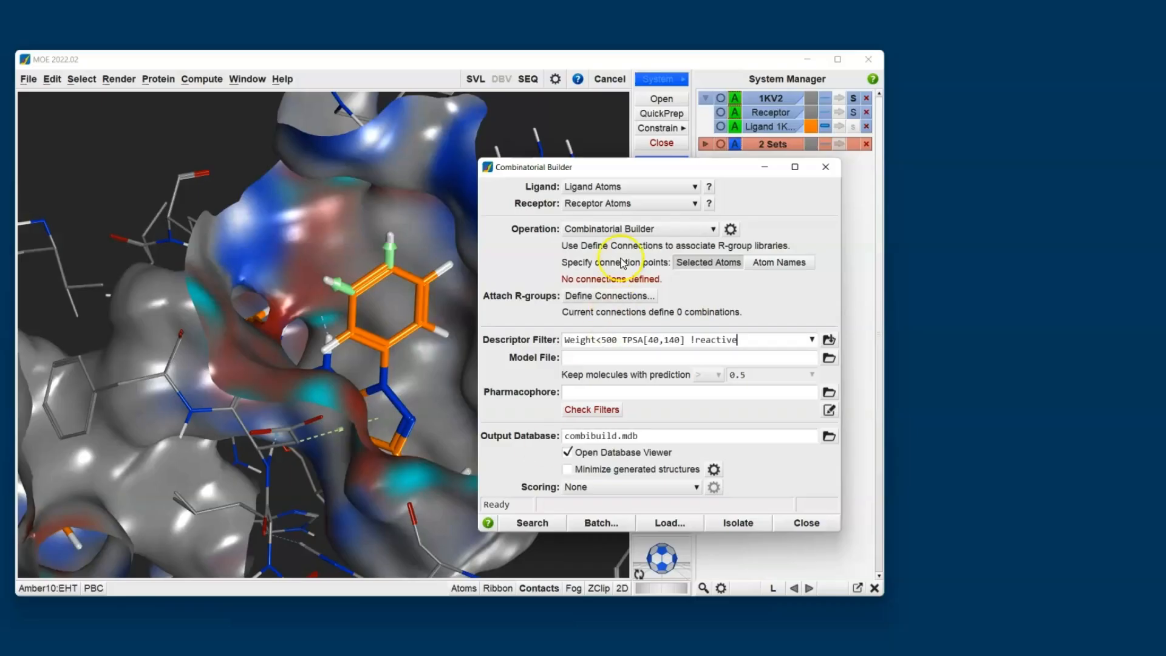
drag(640, 174, 878, 193)
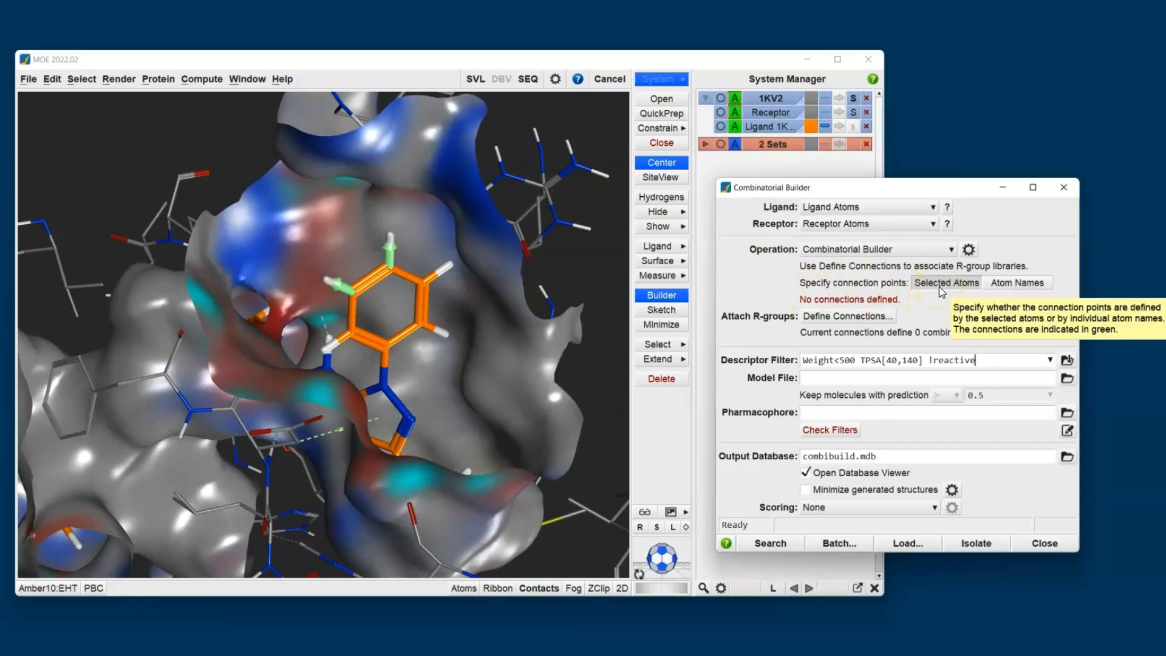
Define connection points A1 and A2 on the two phenyl hydrogens marked by the green R-vectors.
click(327, 279)
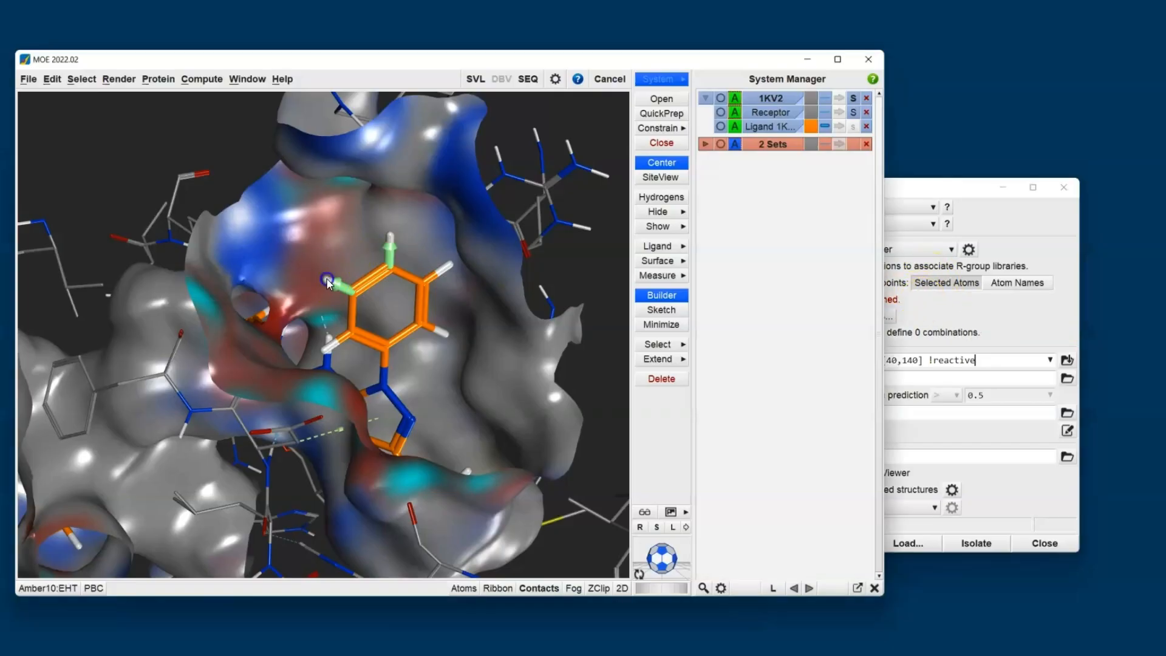
click(390, 241)
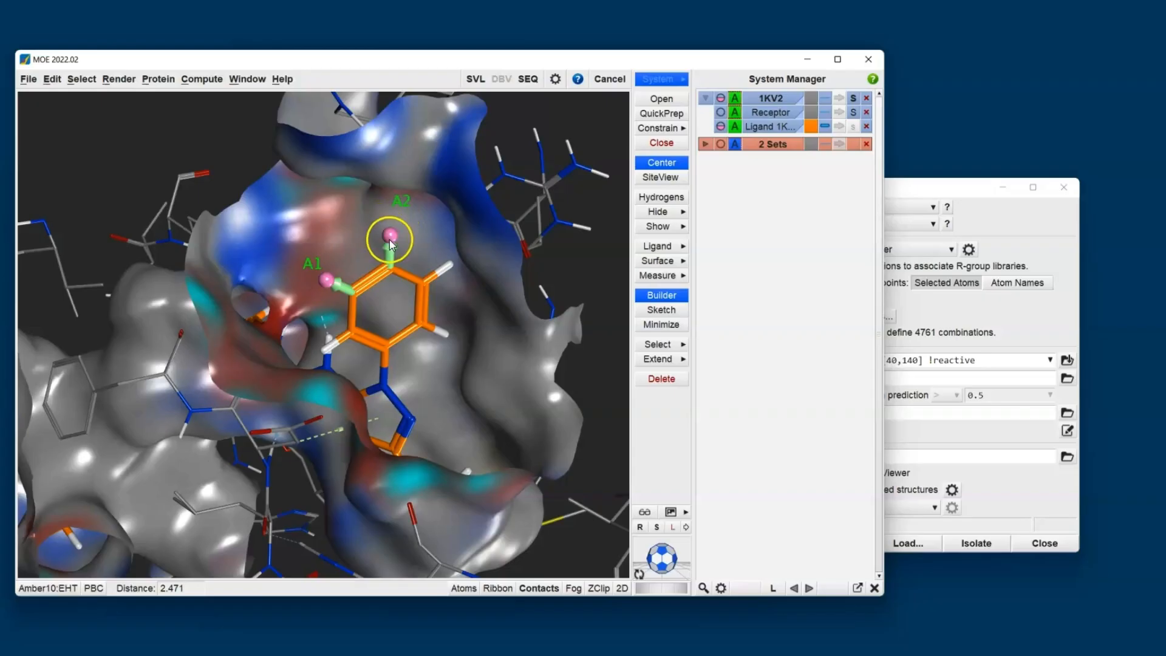
click(916, 197)
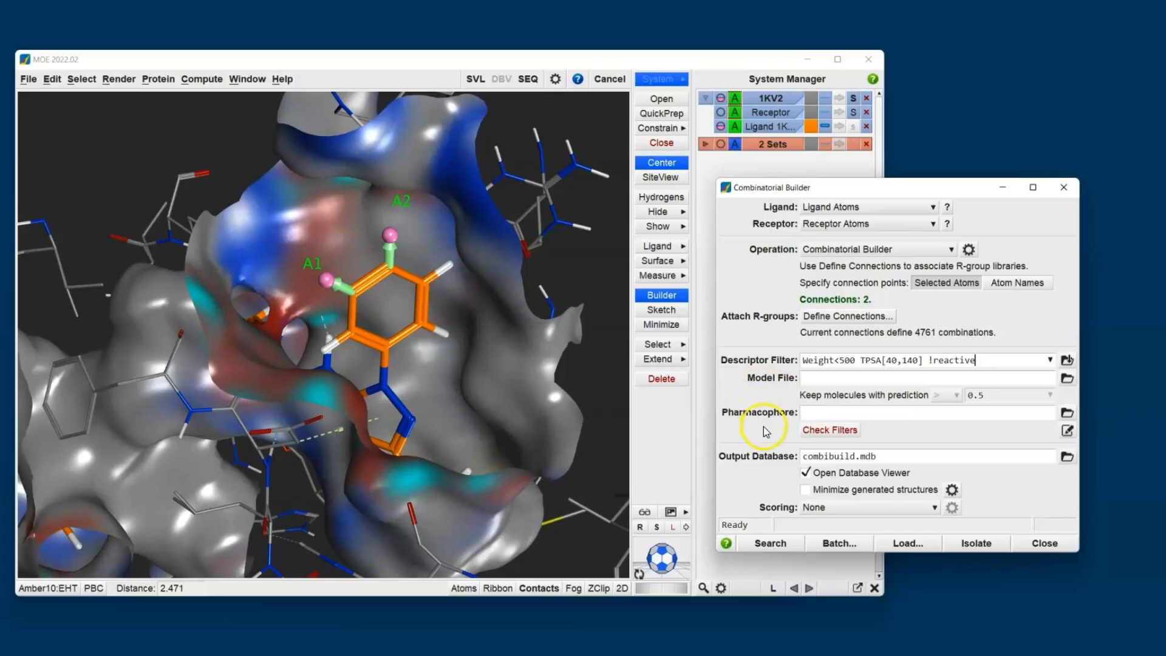
Check the ligand against the filters and change the descriptor filter's weight limit to Weight<600.
click(830, 430)
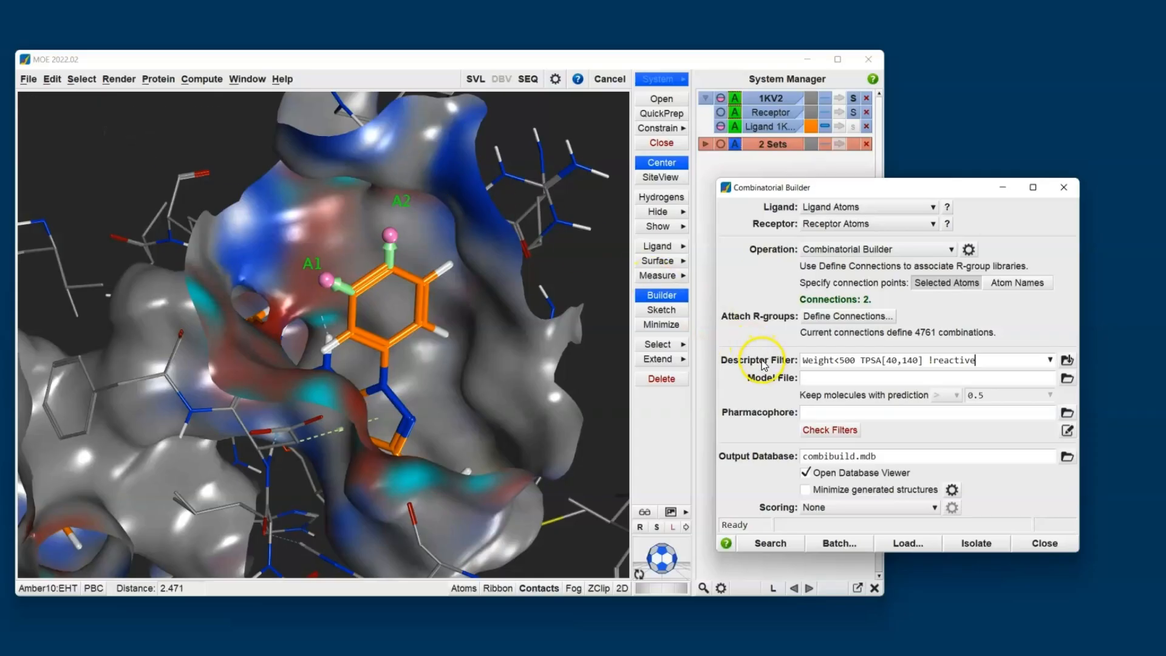
click(839, 361)
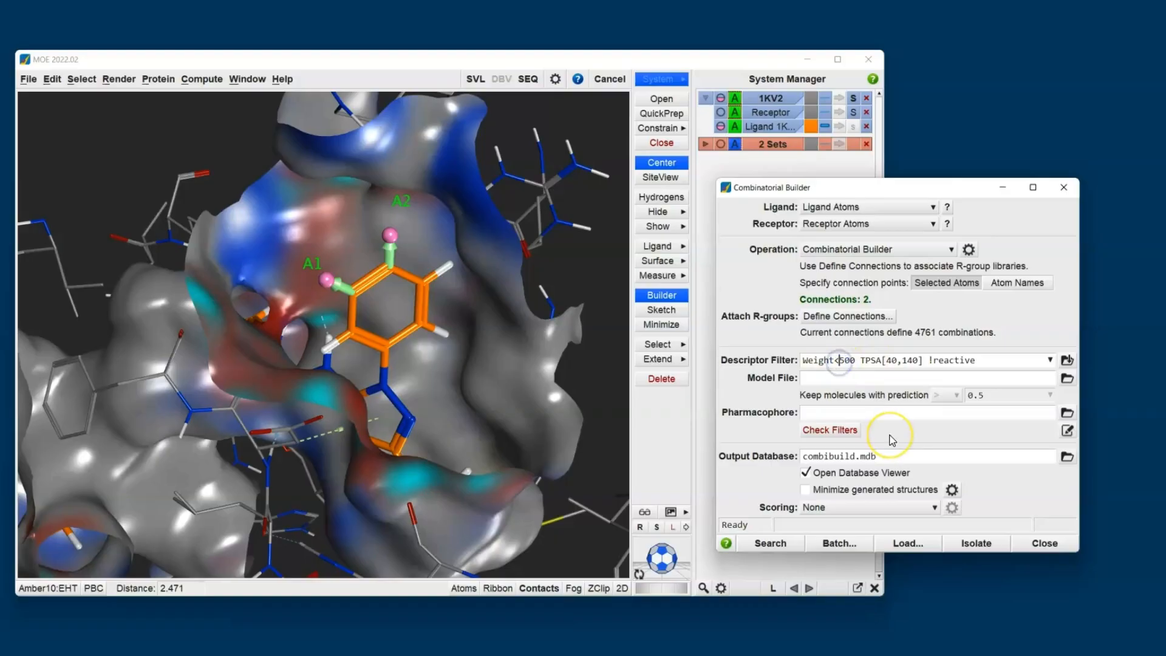
key(Delete)
text(6)
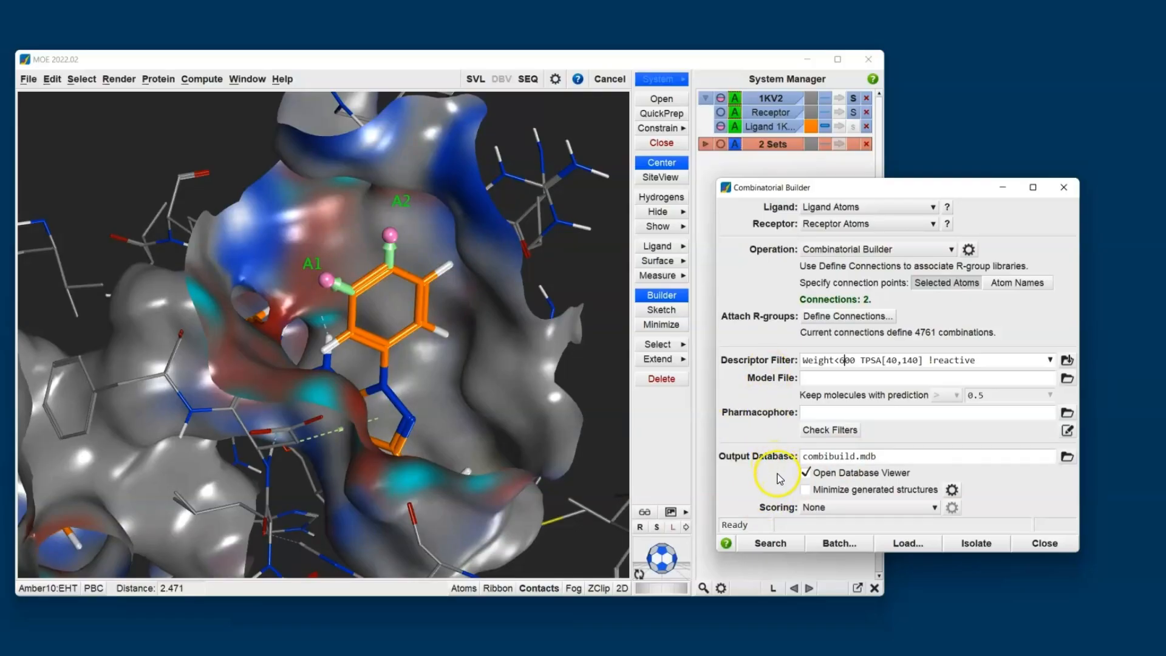
Enable minimization of the generated structures, set the scoring to GBVI/WSA dG, and start the combinatorial search.
click(806, 489)
click(863, 509)
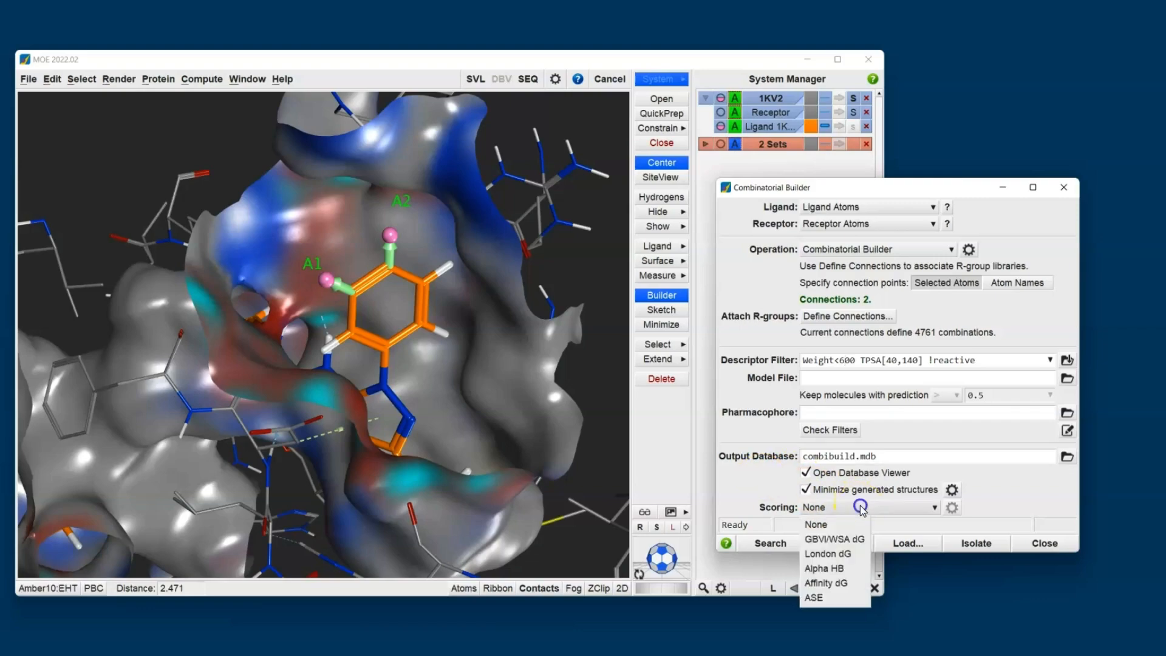
click(858, 540)
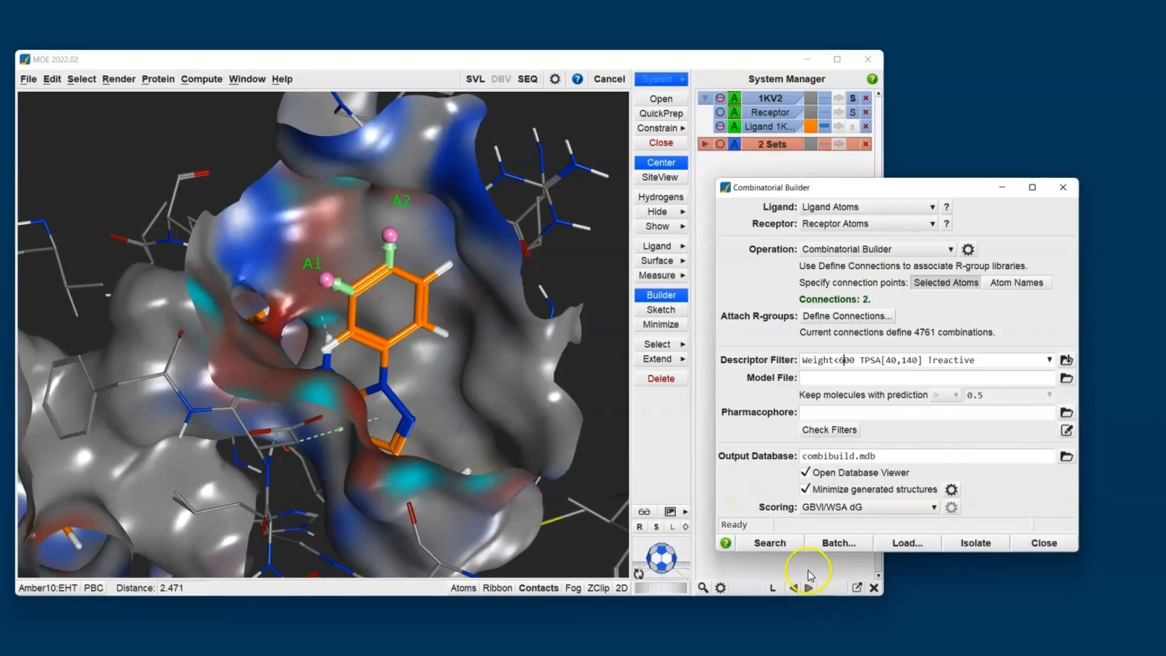
click(767, 543)
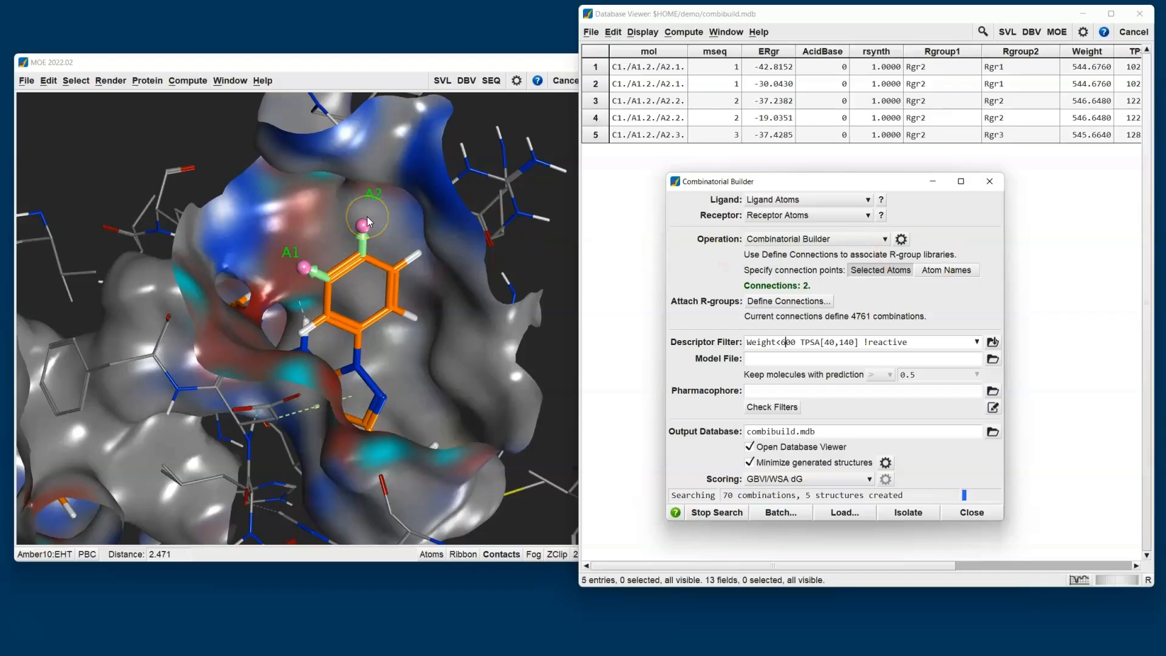
Review the R-group databases assigned to ports A1 and A2, leaving the connection definitions unmodified.
click(773, 302)
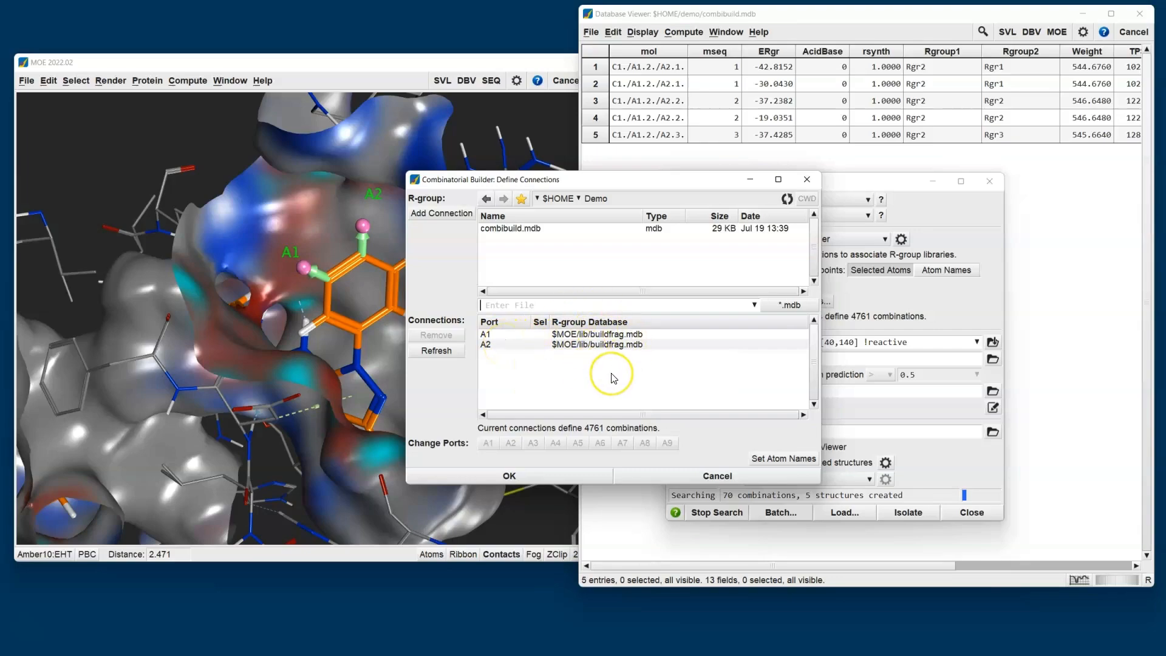
mouse_move(614, 378)
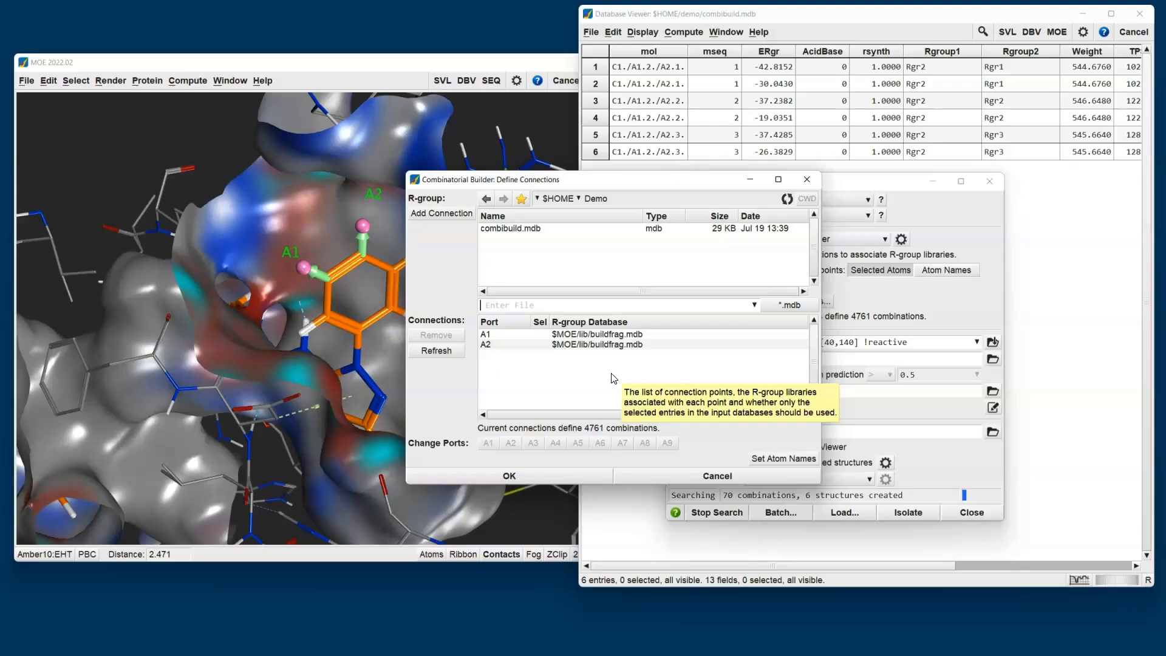
click(711, 479)
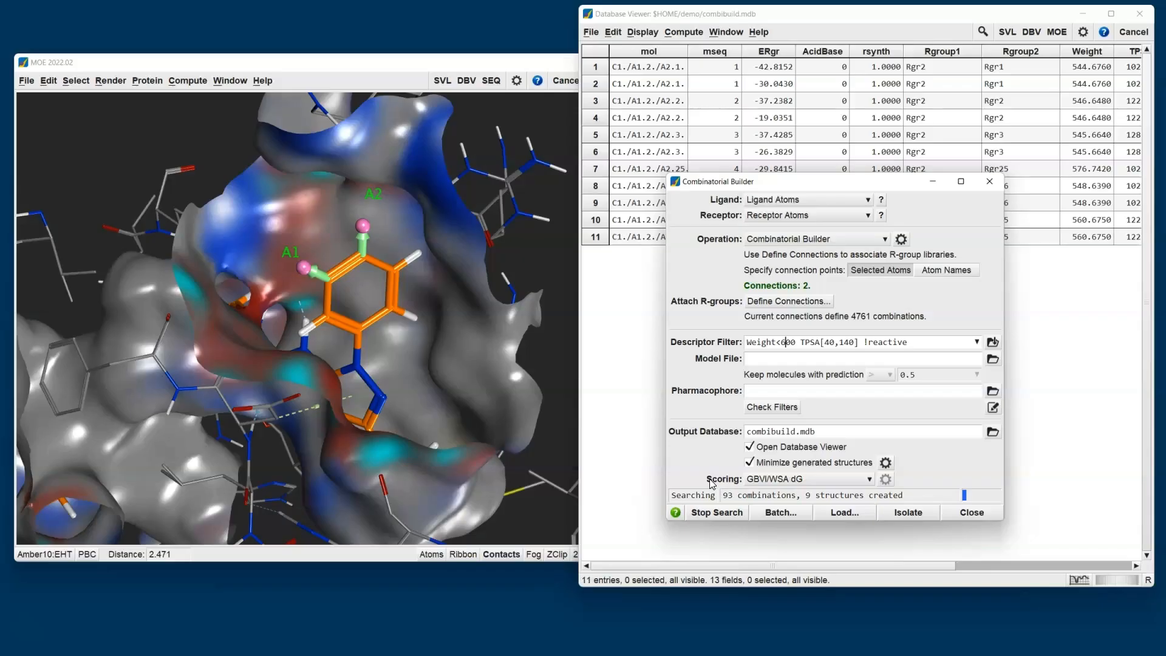
Bring the combibuild.mdb results forward and look over the modelling tools available for the database.
click(731, 14)
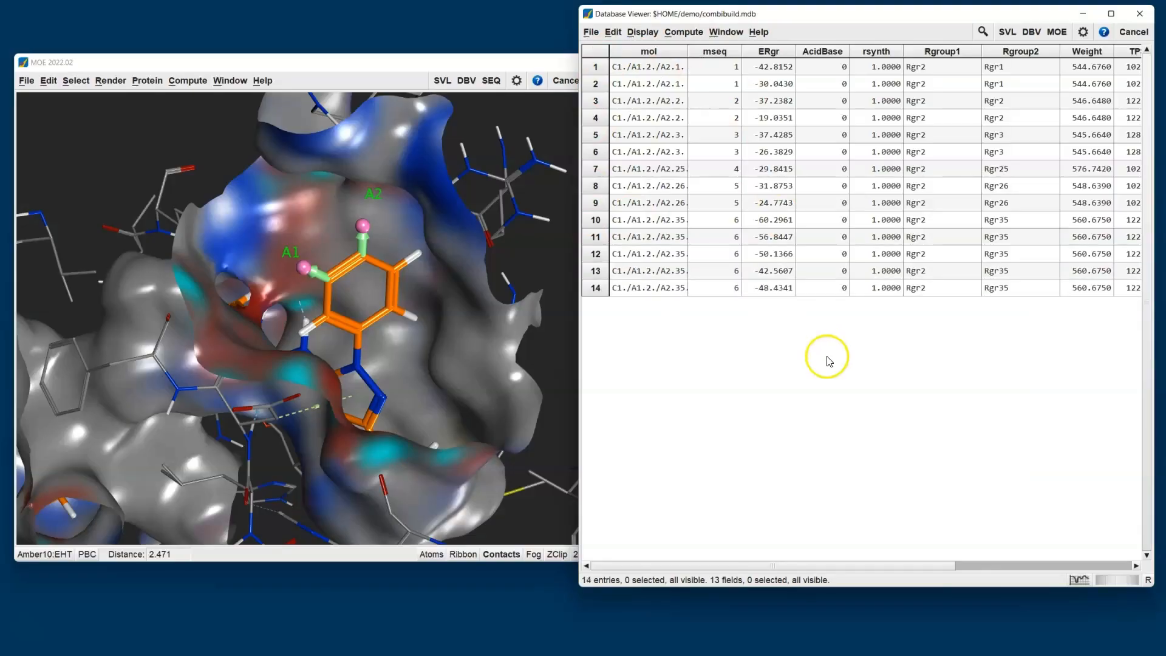
click(684, 31)
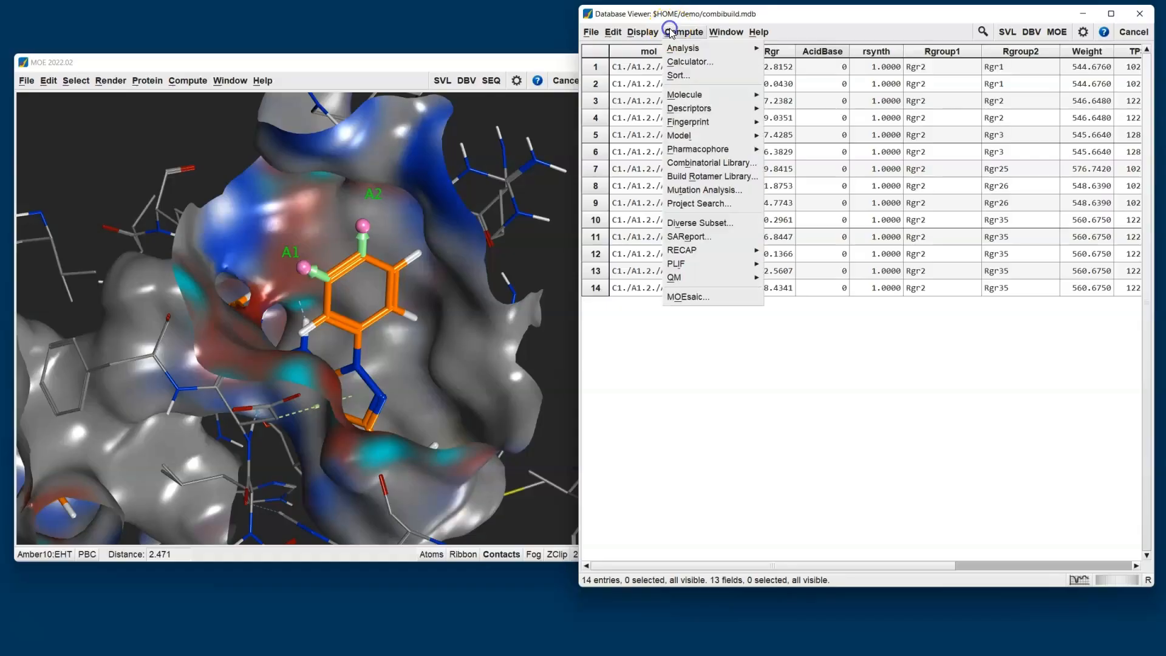
mouse_move(726, 142)
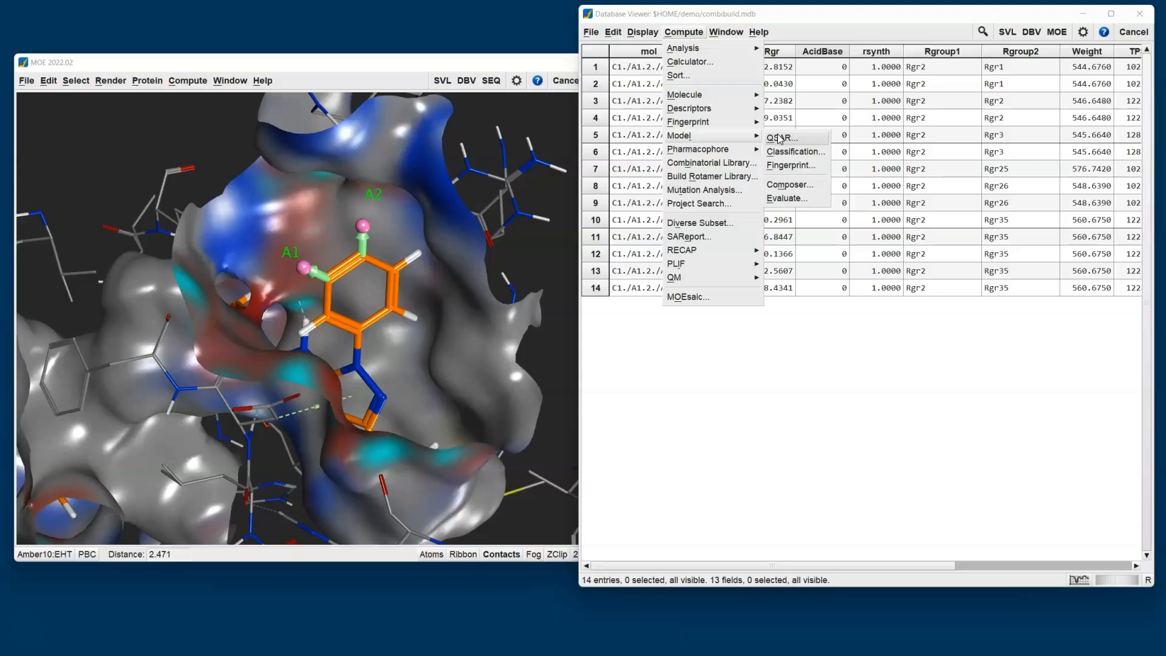
click(802, 359)
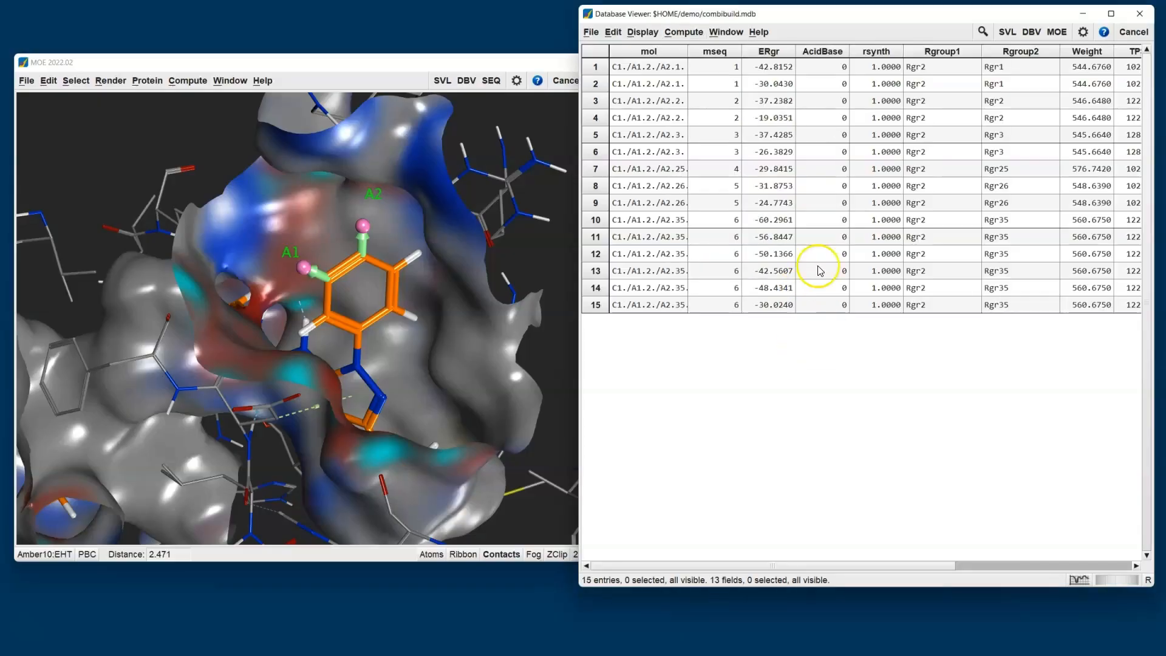
Enlarge the mol cells to inspect the 2D structures, shrink them again, and review the columns through GBVI/WSA dG.
drag(670, 75, 796, 263)
drag(664, 203, 703, 193)
middle_drag(703, 192, 704, 188)
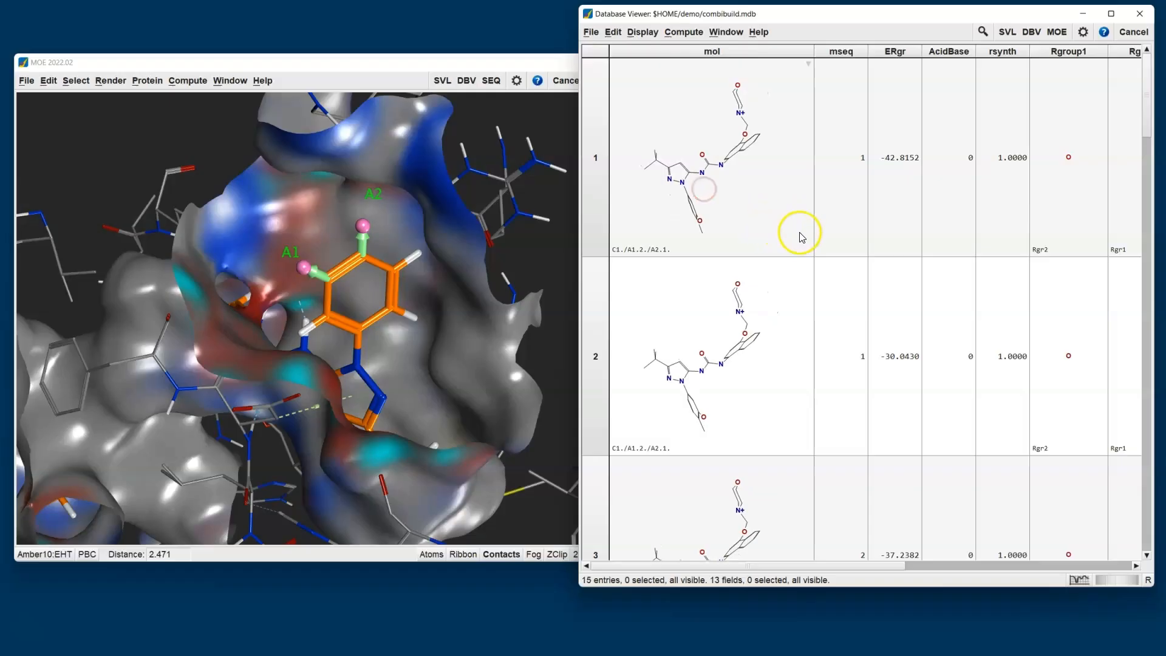
drag(786, 224, 646, 47)
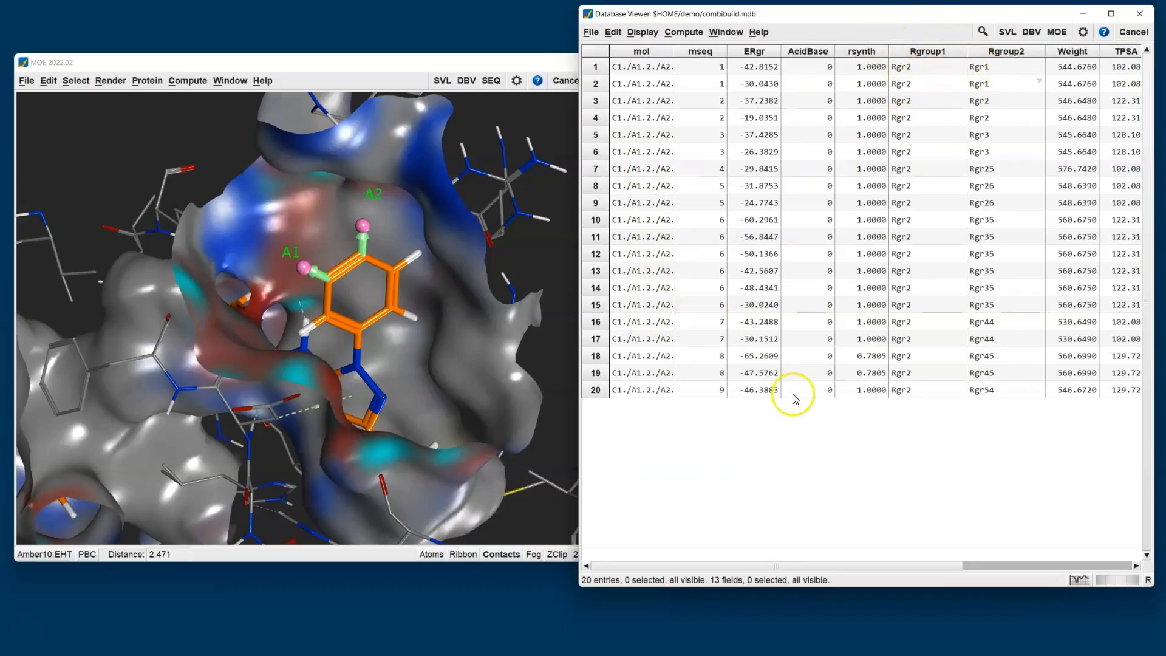
drag(759, 566, 955, 548)
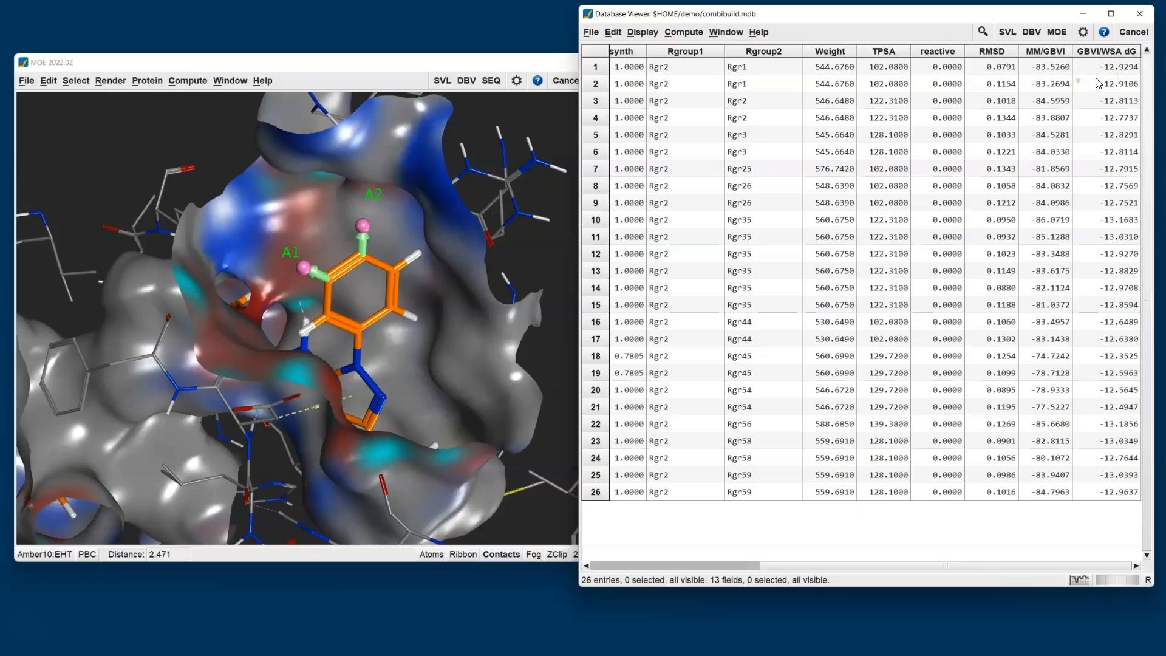
Return to the Combinatorial Builder and stop the running search.
key(alt+Tab)
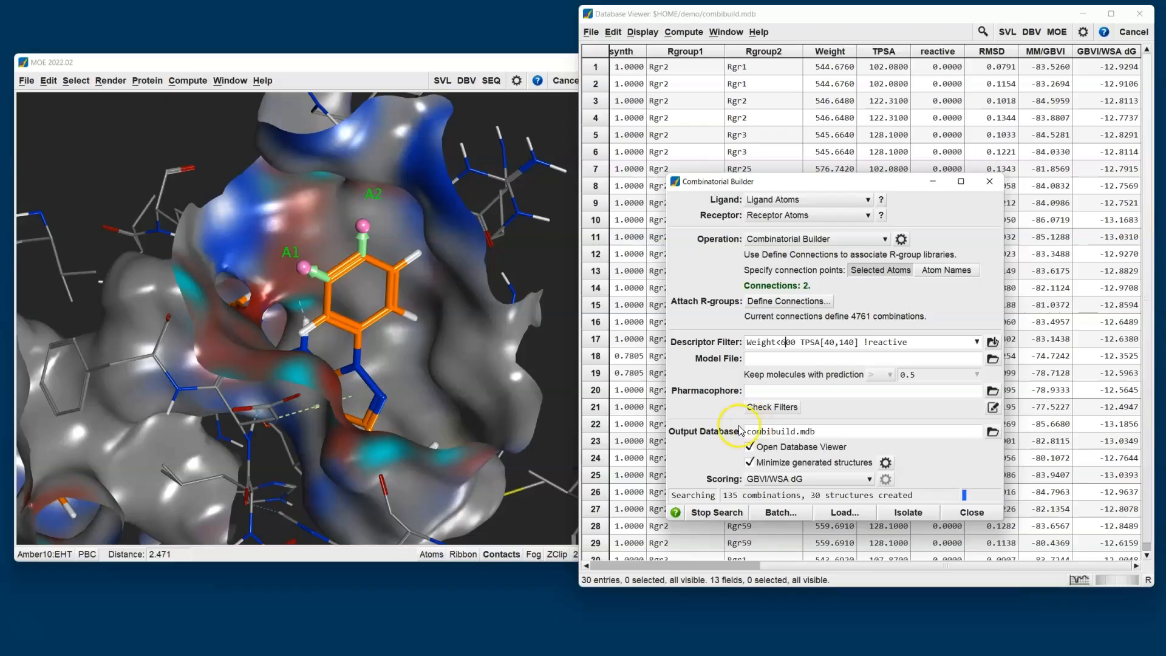
click(767, 515)
click(716, 513)
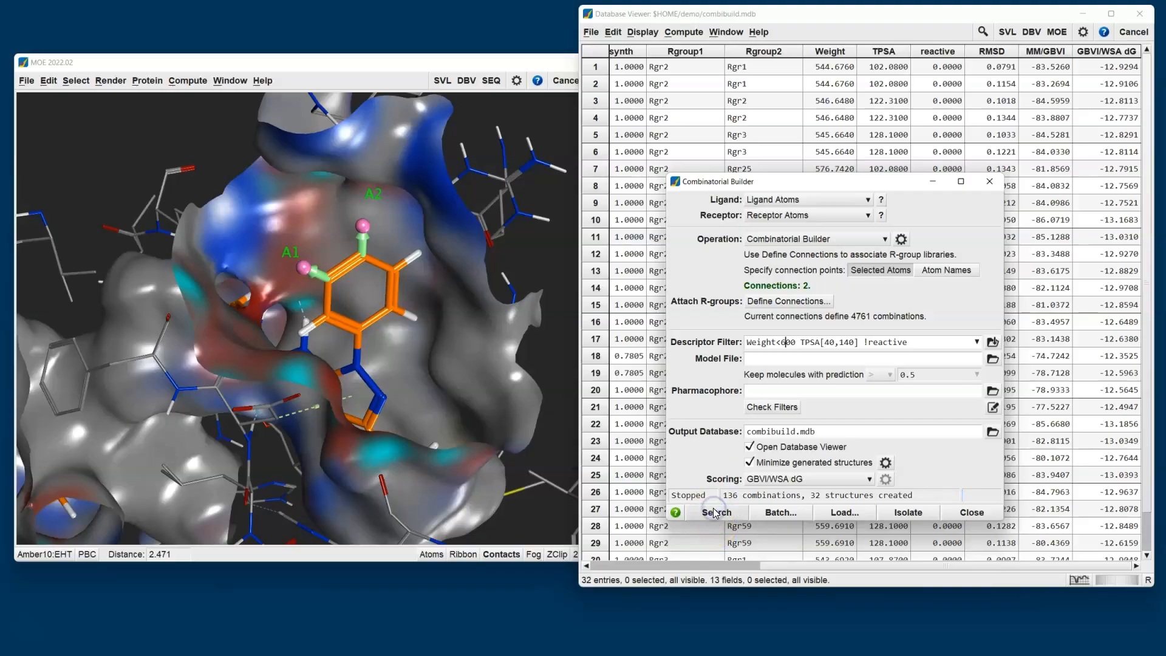
Sort all entries in combibuild.mdb in ascending order of GBVI/WSA dG.
click(799, 15)
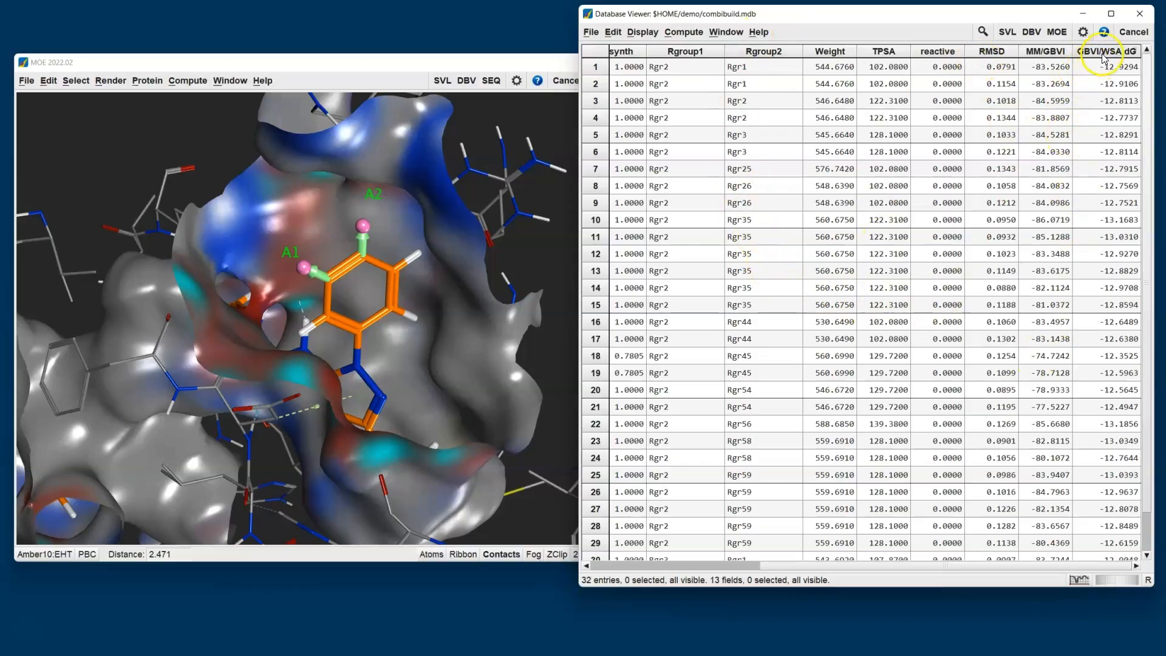
drag(951, 16, 824, 32)
right_click(968, 71)
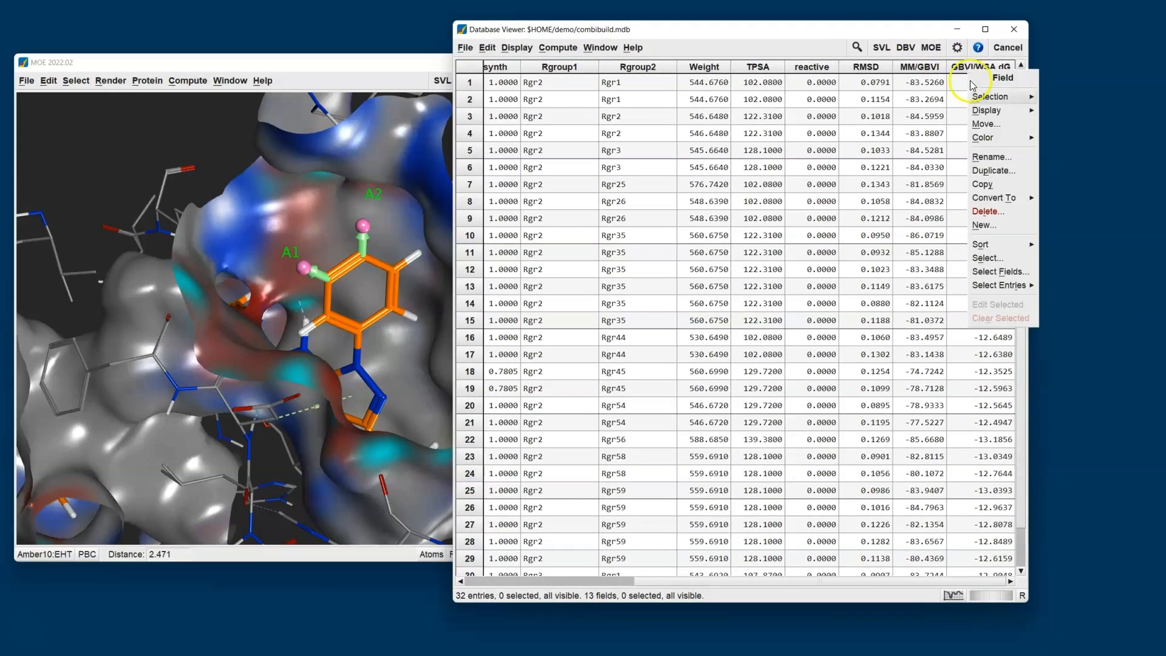
click(1002, 249)
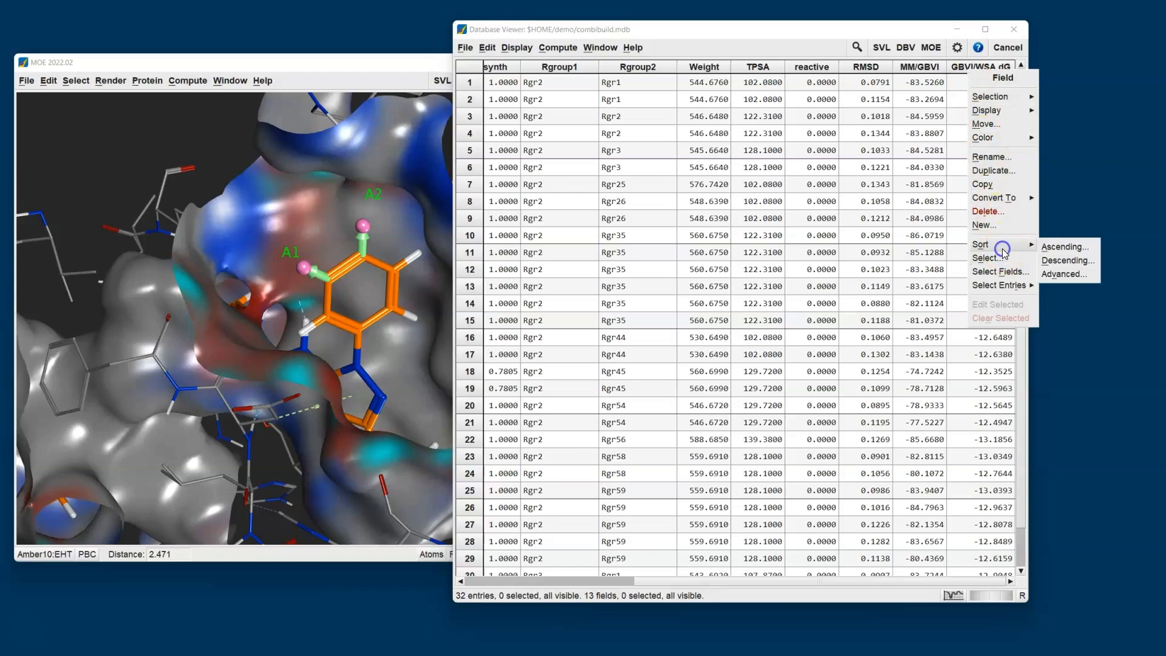
click(1064, 246)
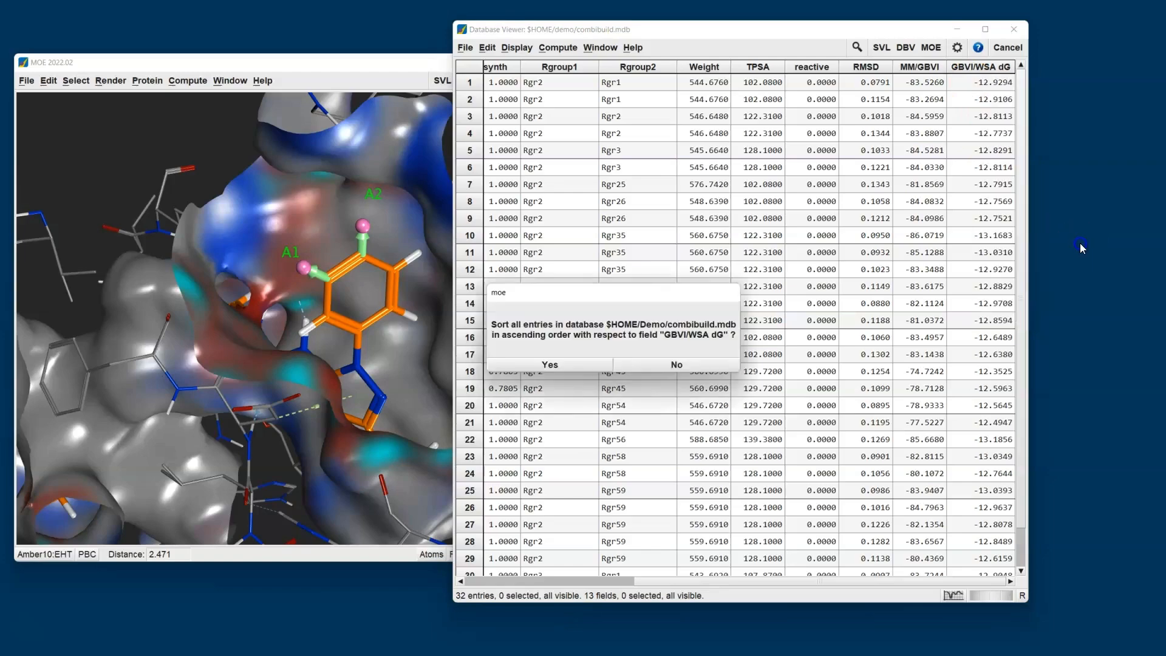
click(583, 366)
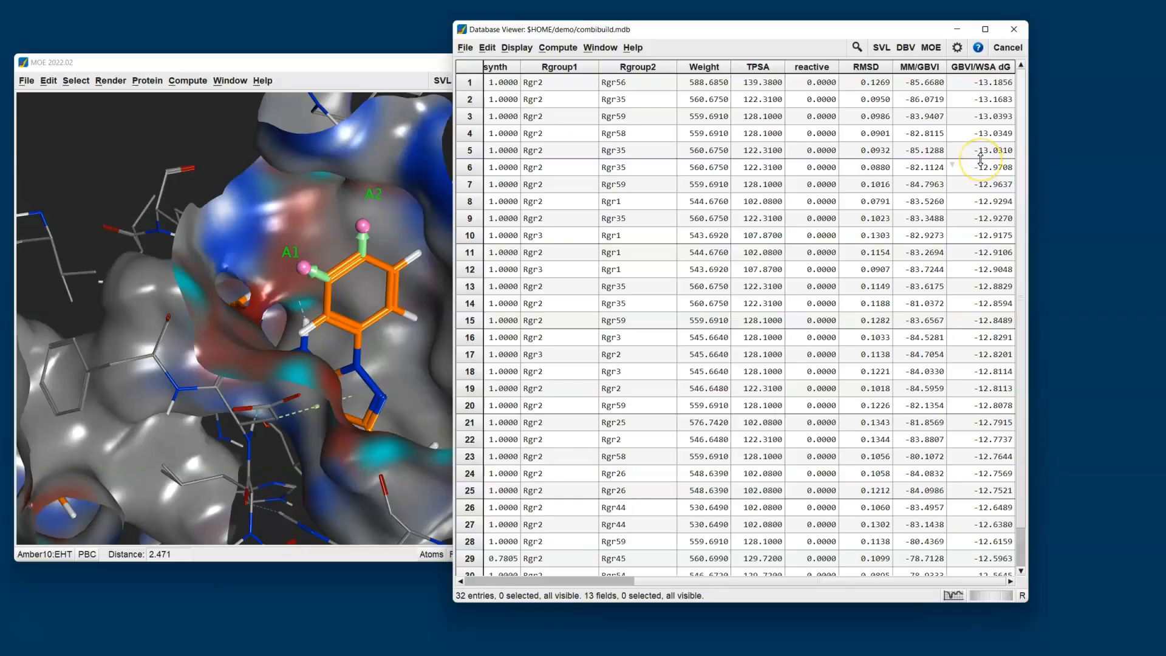
Open the entry browser for combibuild.mdb and arrange both database windows clear of the ligand in the 3D view.
drag(677, 34, 807, 32)
click(592, 46)
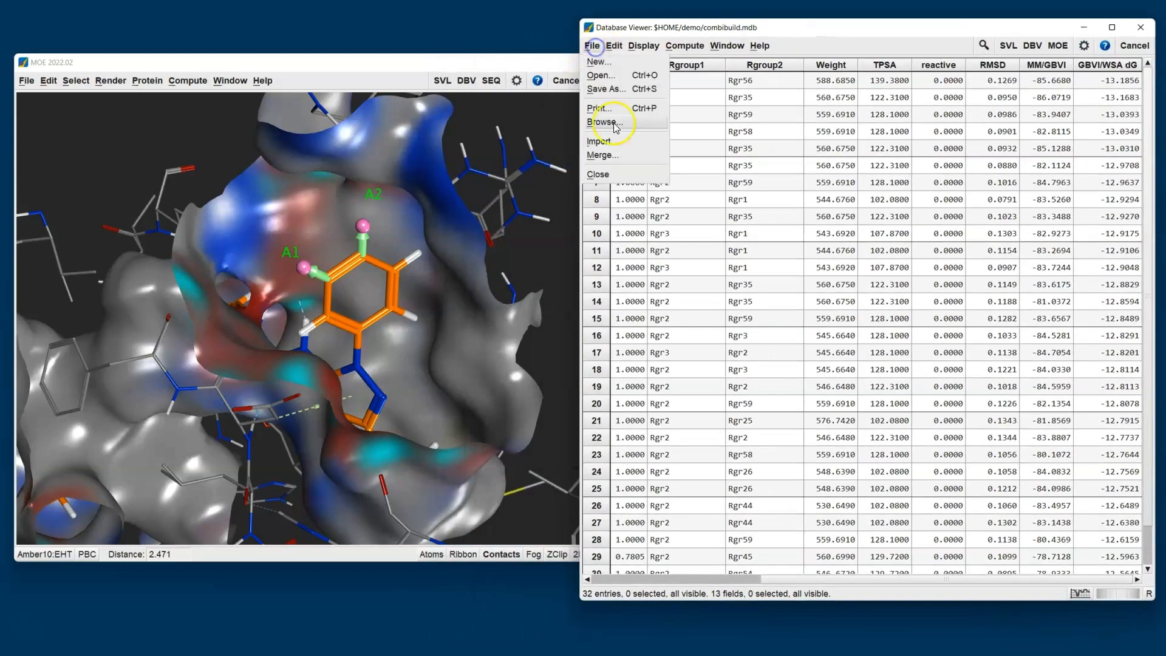
click(619, 124)
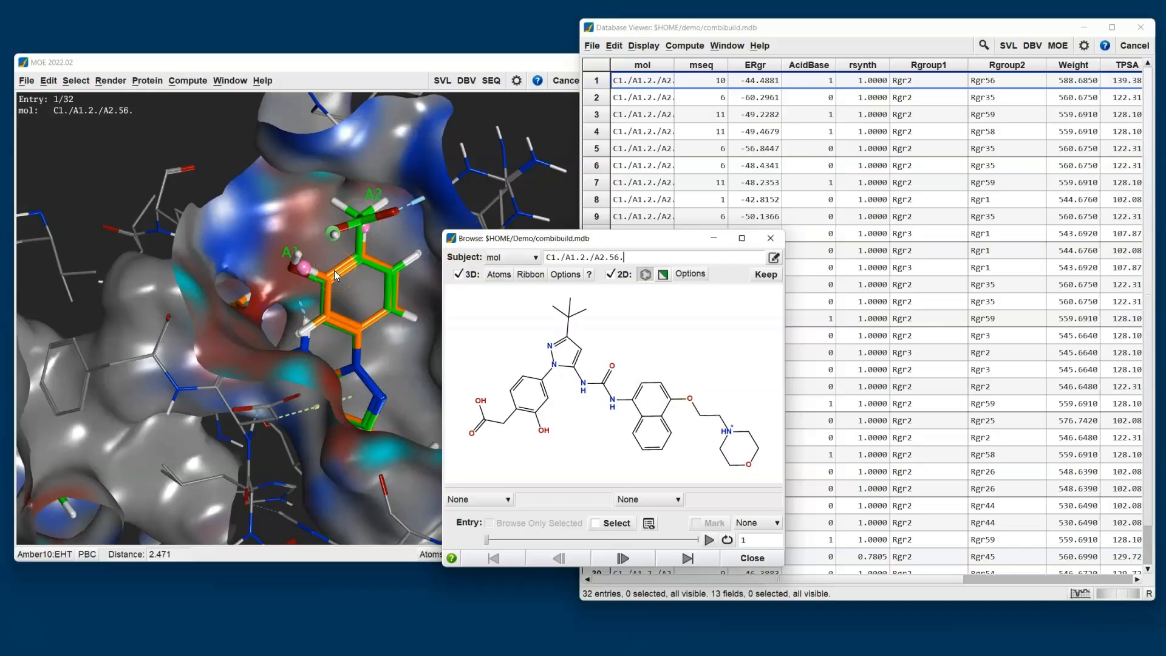
drag(537, 239, 666, 246)
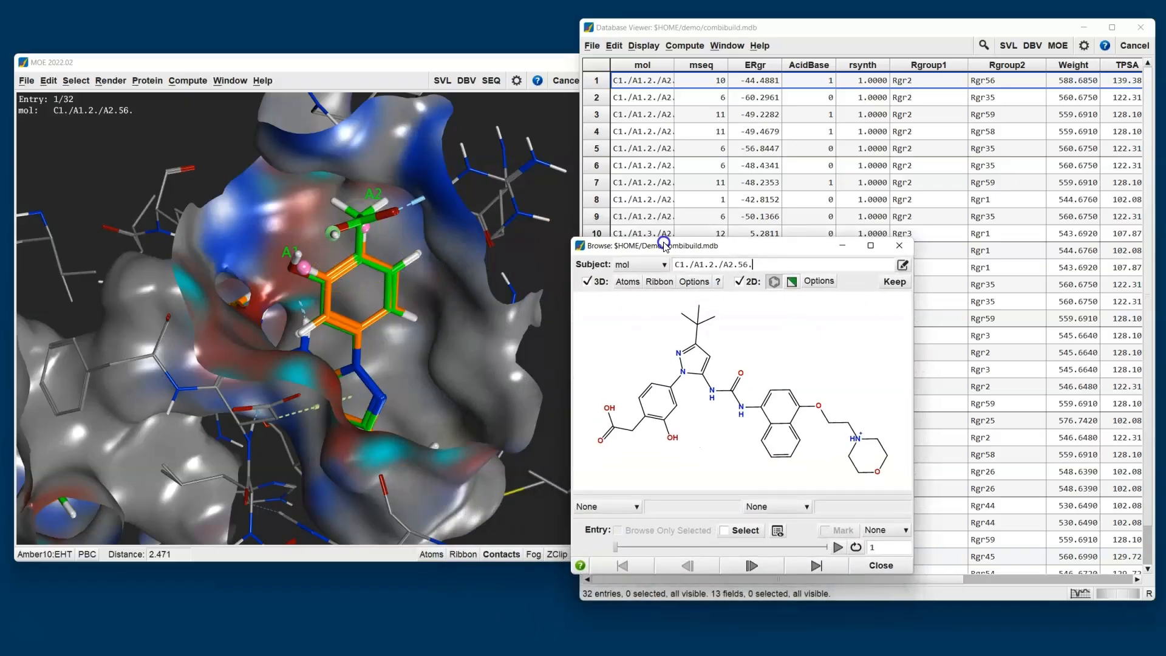
Step through the first sorted entries in the pocket, play through the following ones automatically, and close the browser.
click(752, 566)
click(764, 567)
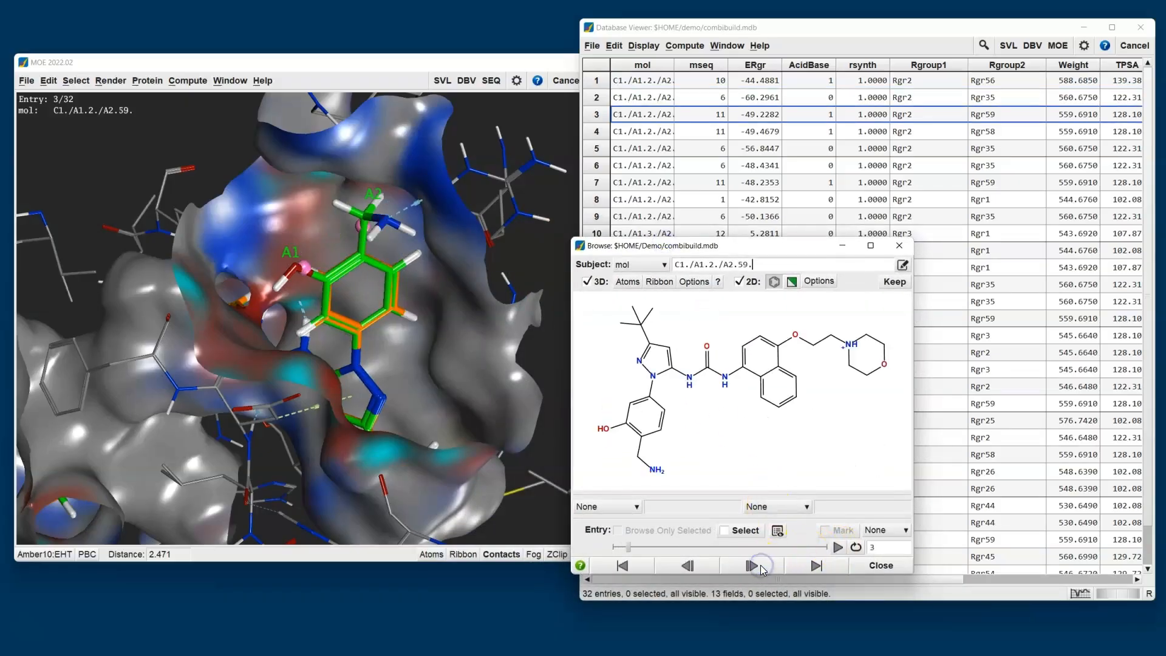
click(838, 549)
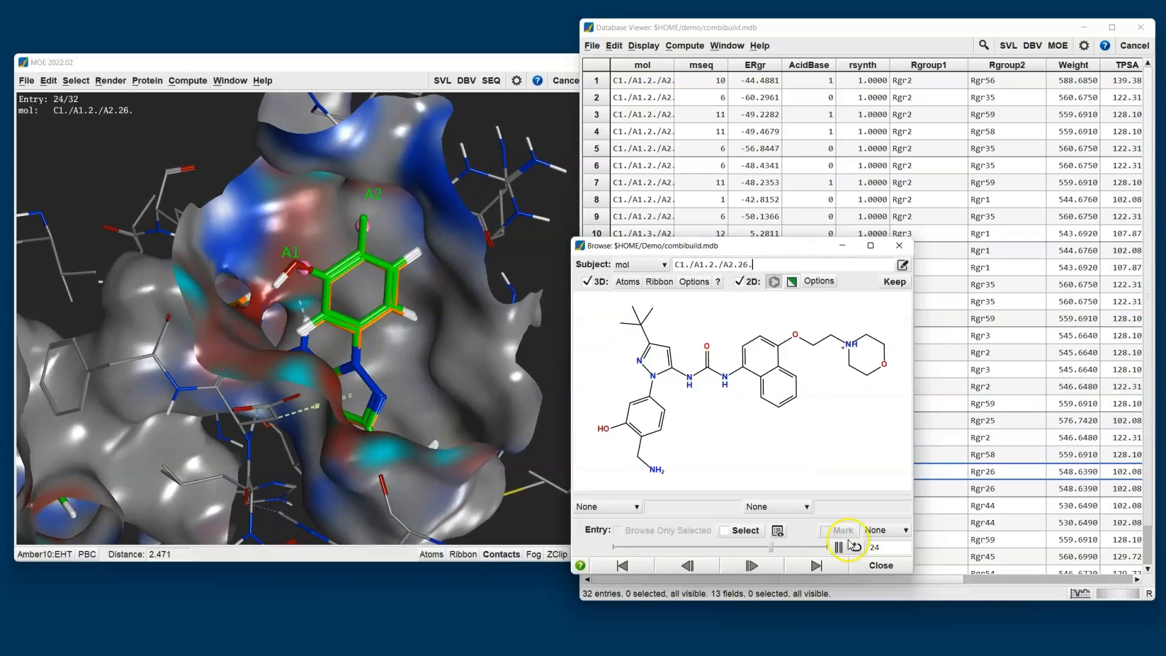
click(880, 565)
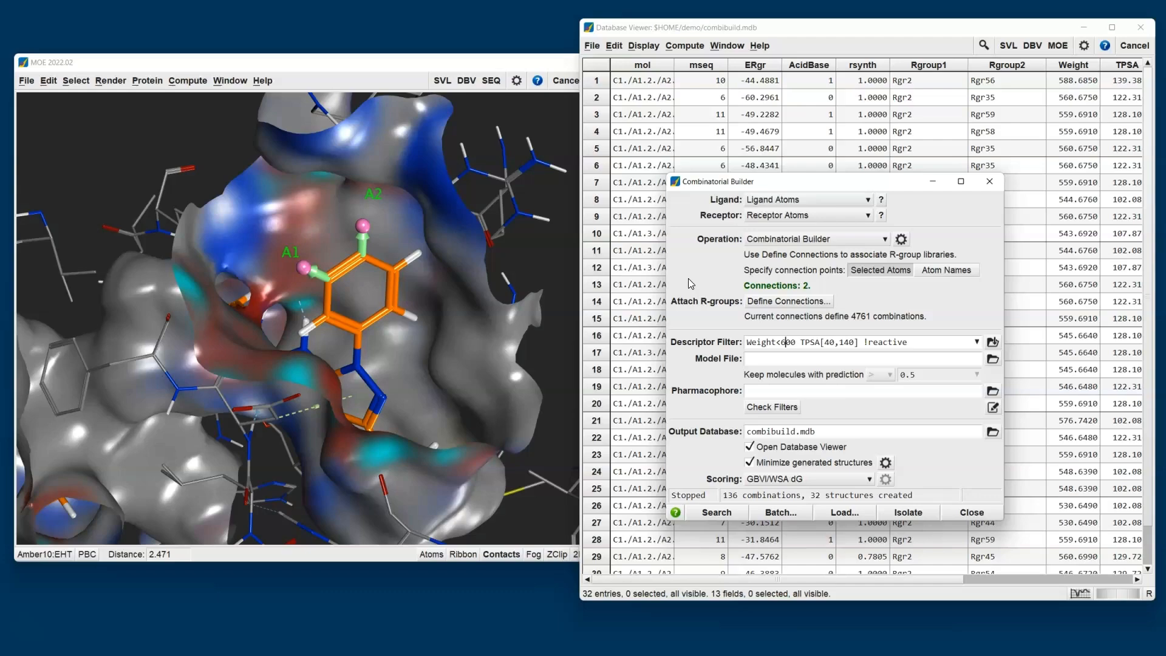
click(38, 628)
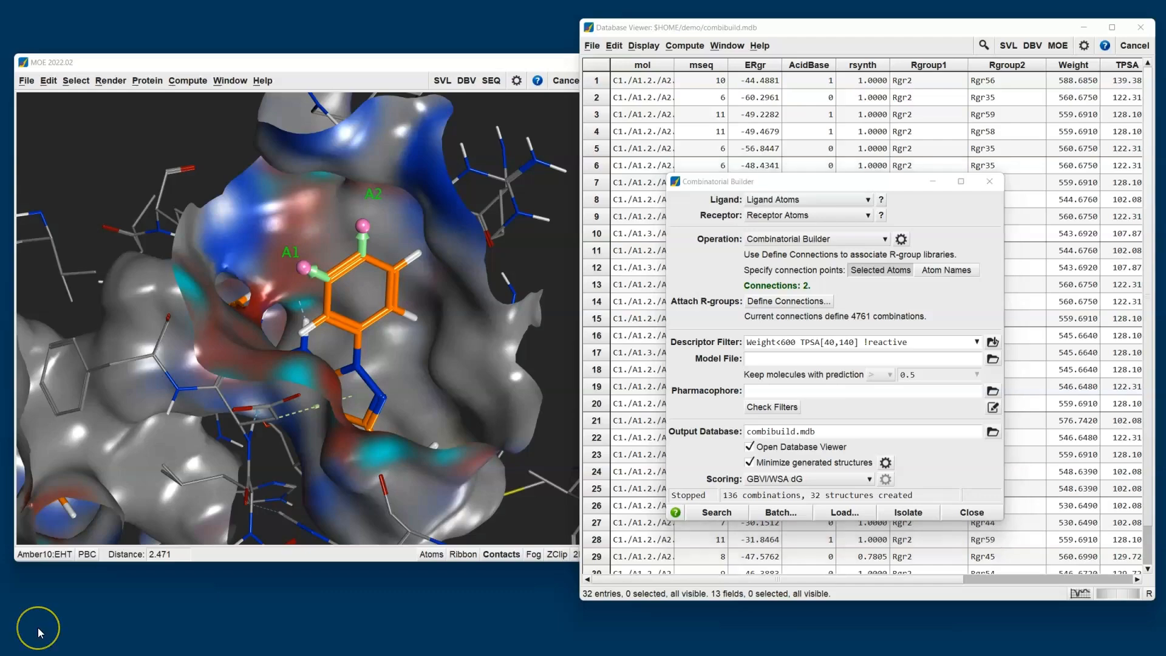